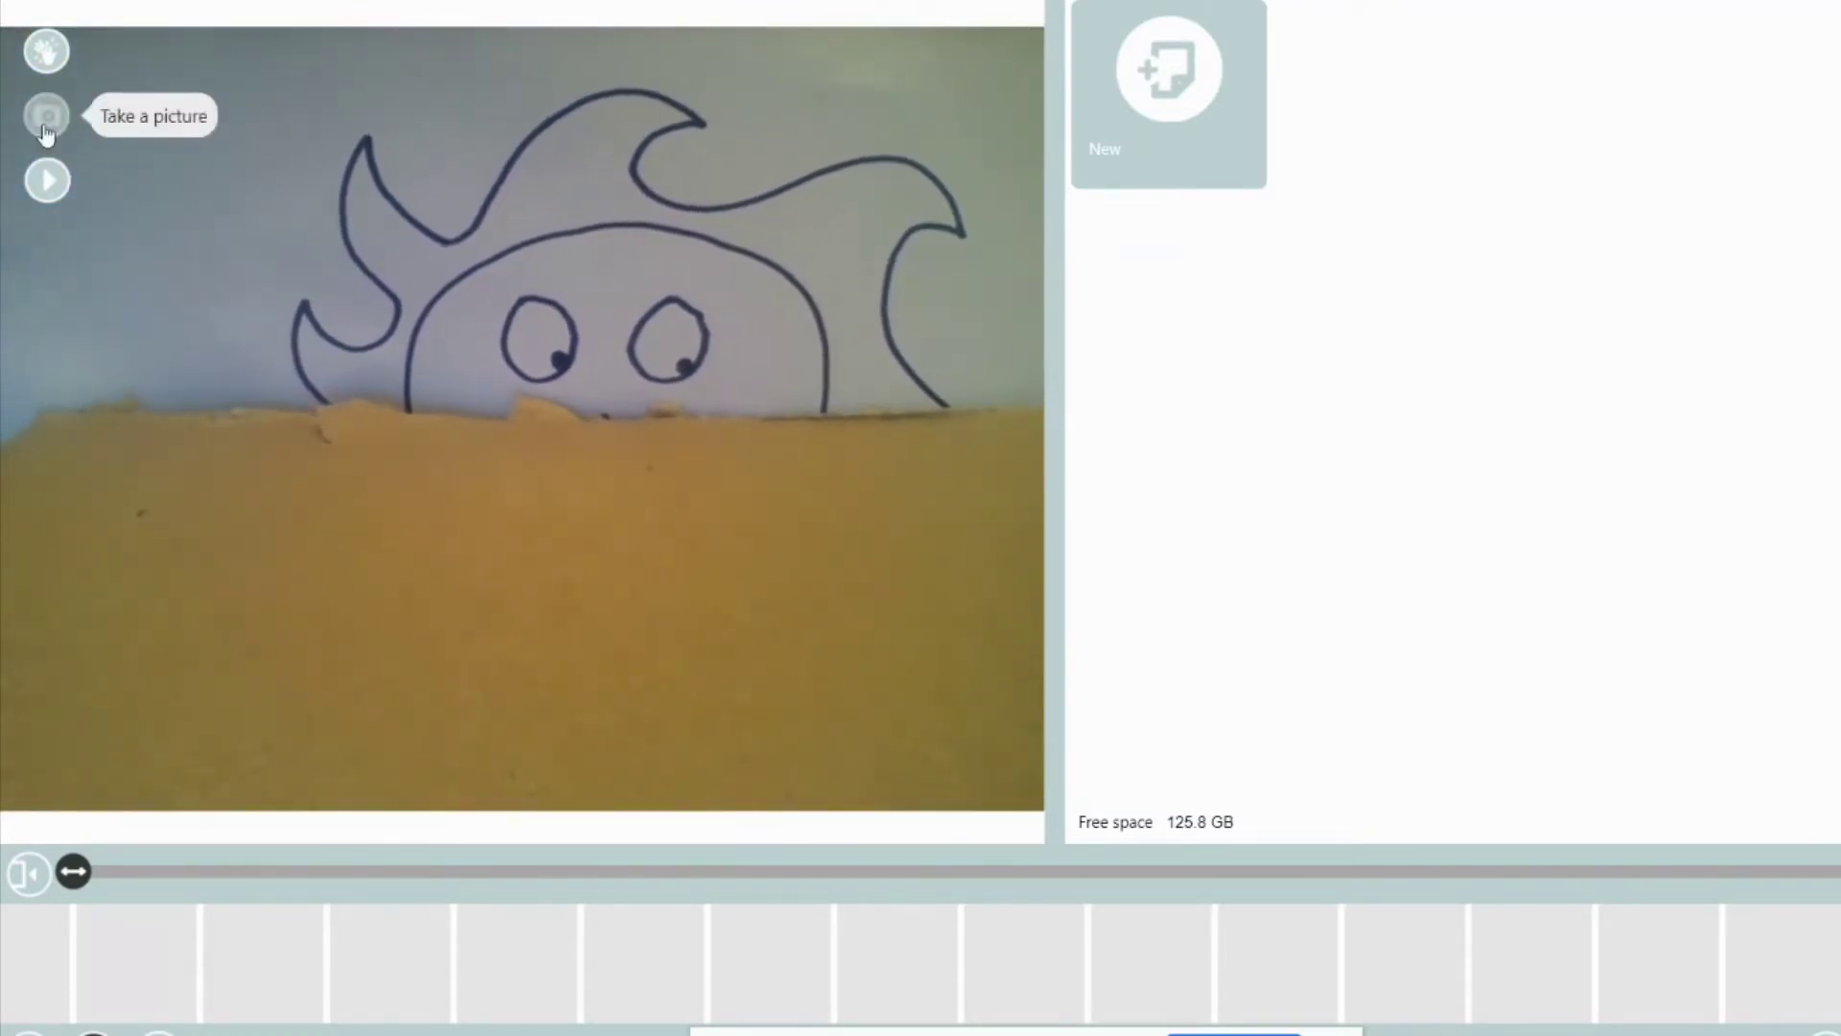
- Capture five frames of the sun drawing rising higher over the cardboard
left_click(46, 116)
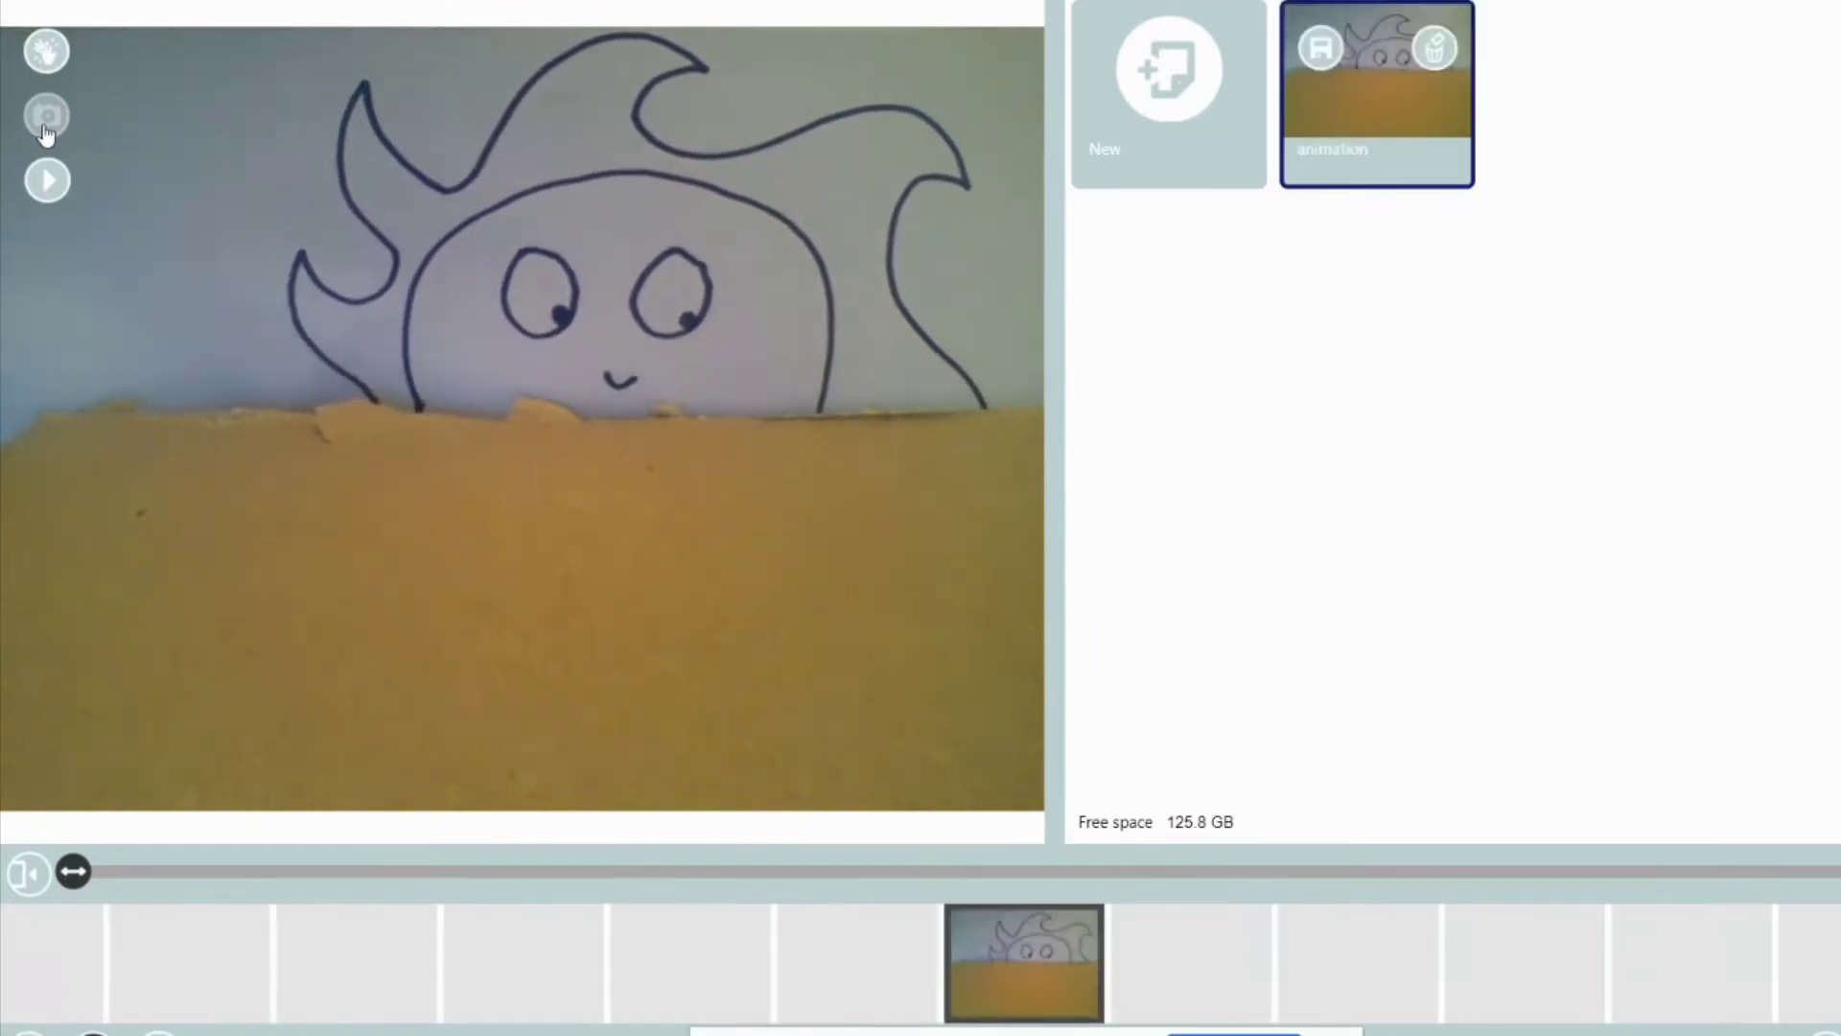
left_click(44, 129)
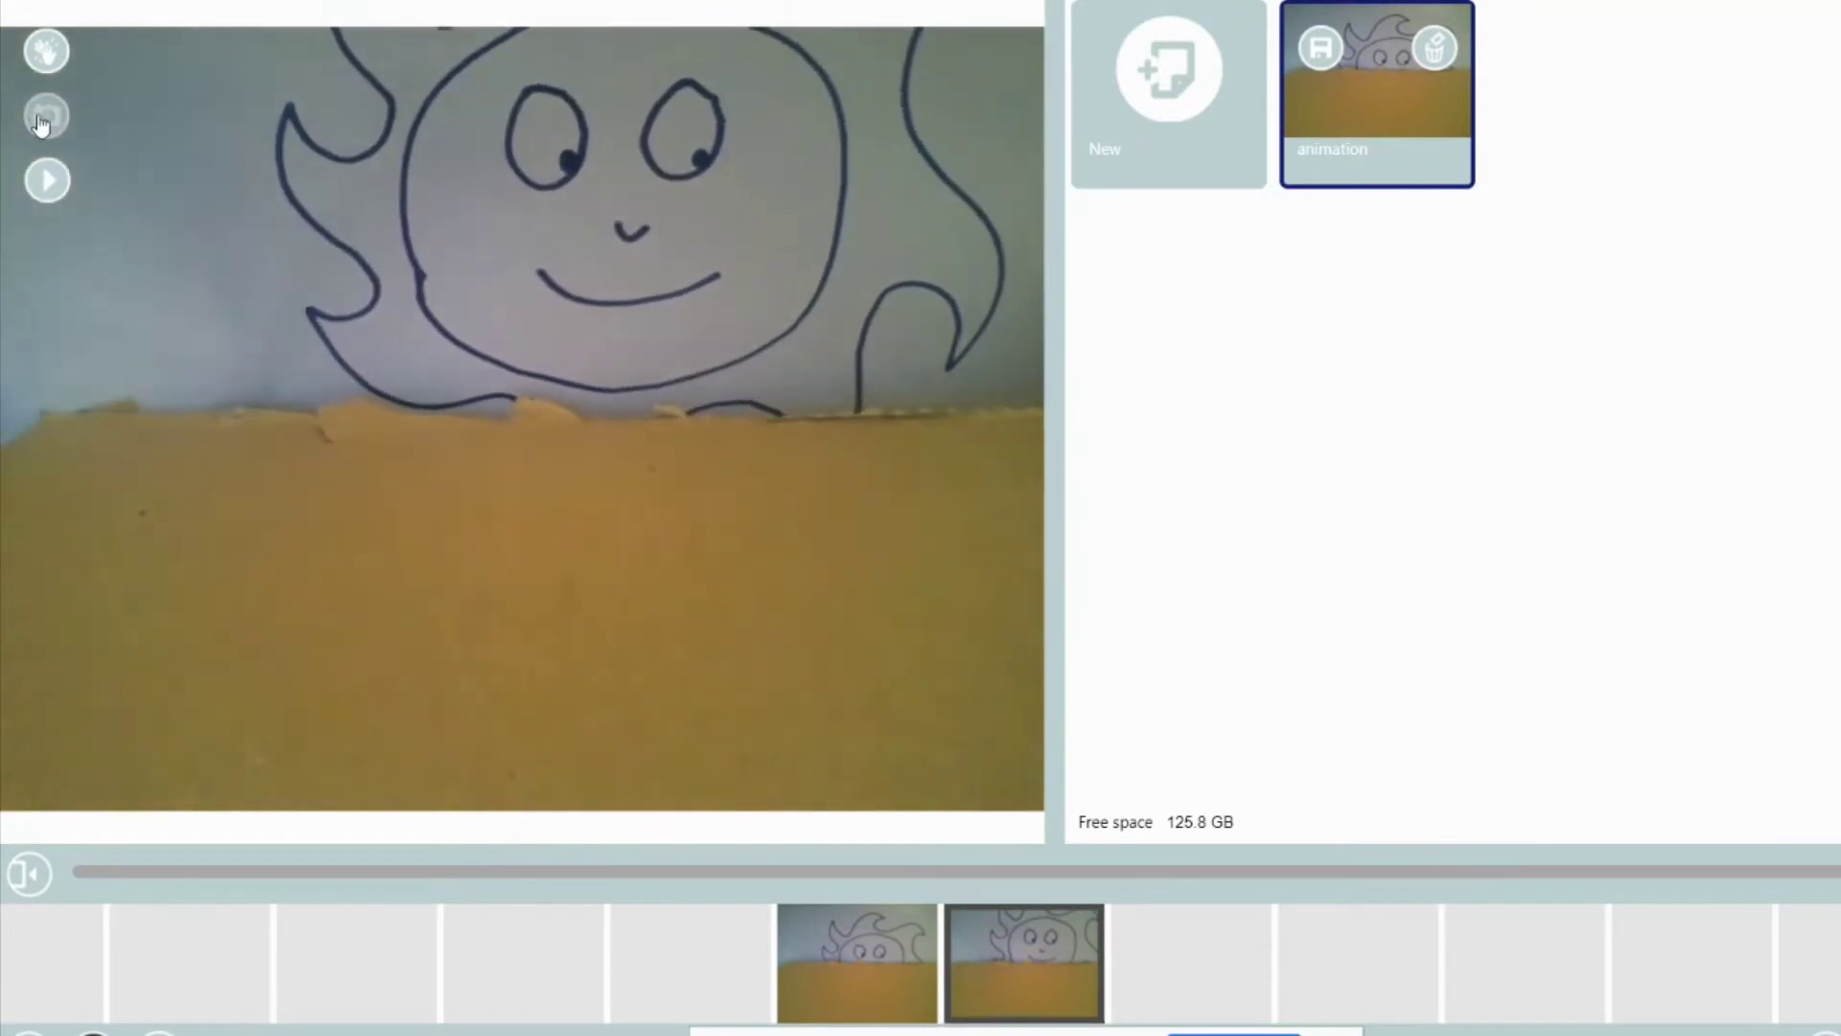
left_click(40, 124)
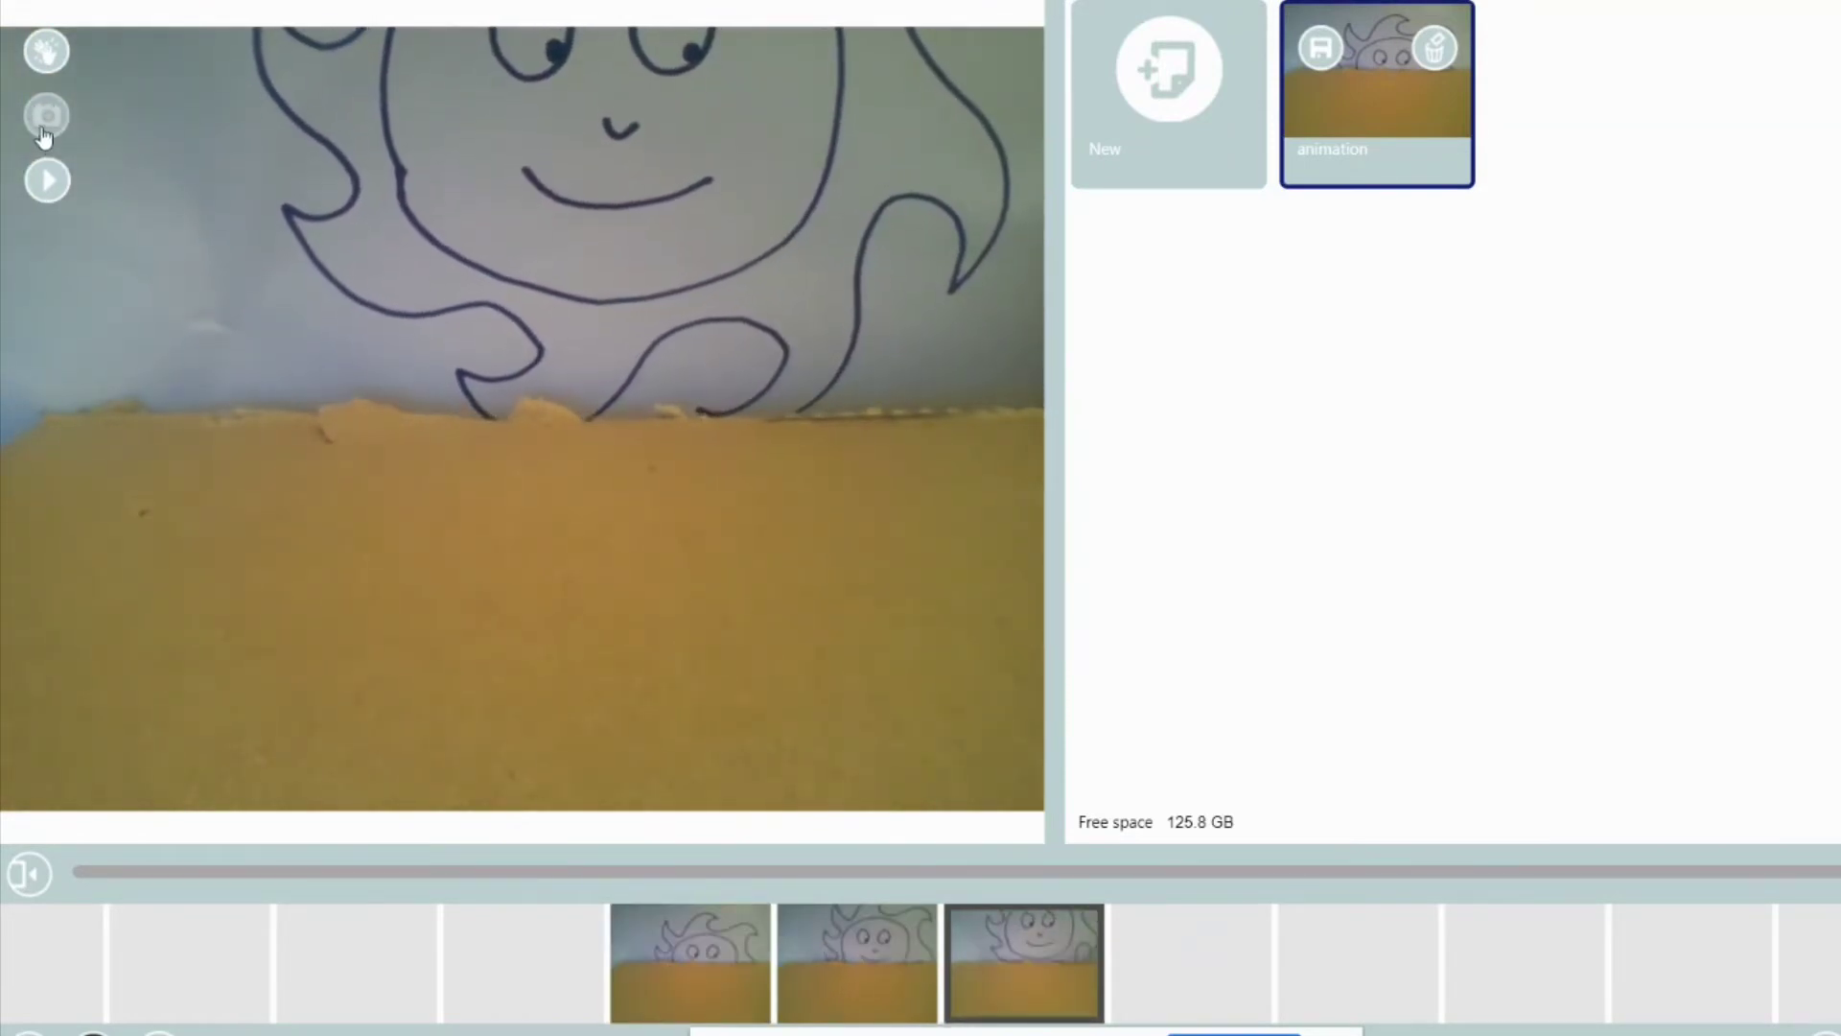
left_click(44, 135)
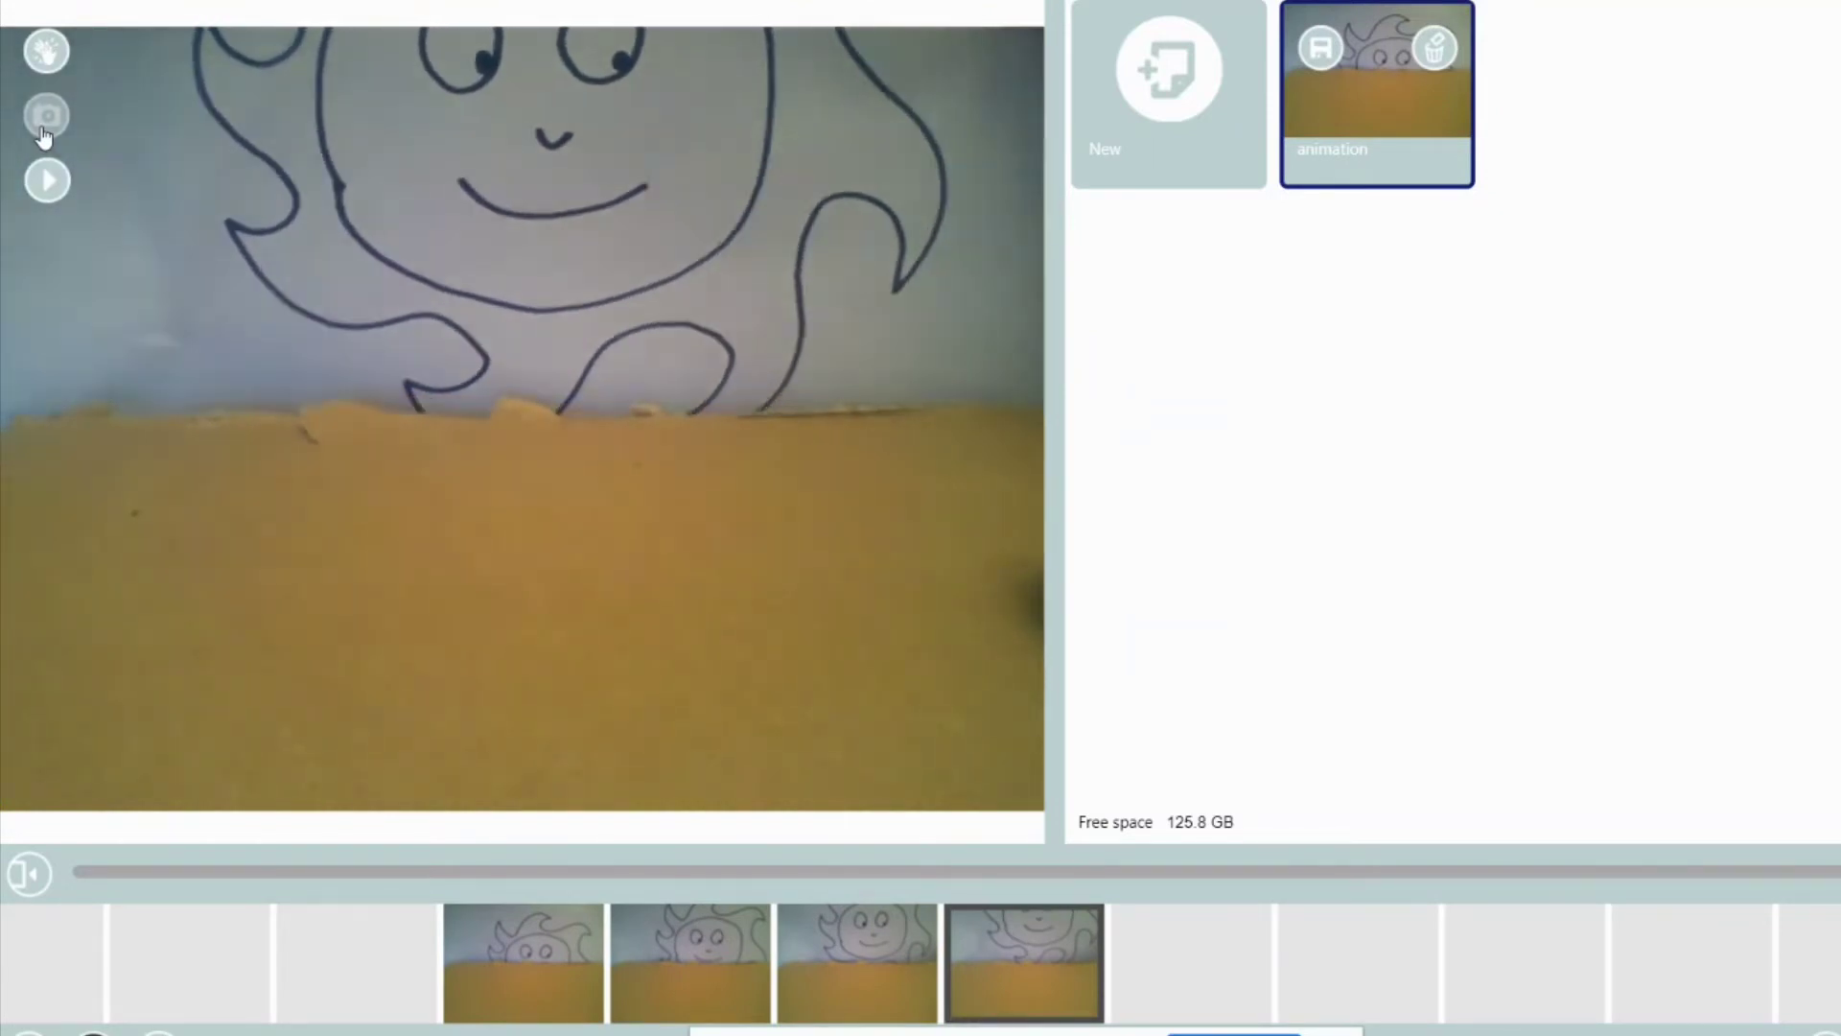
left_click(44, 119)
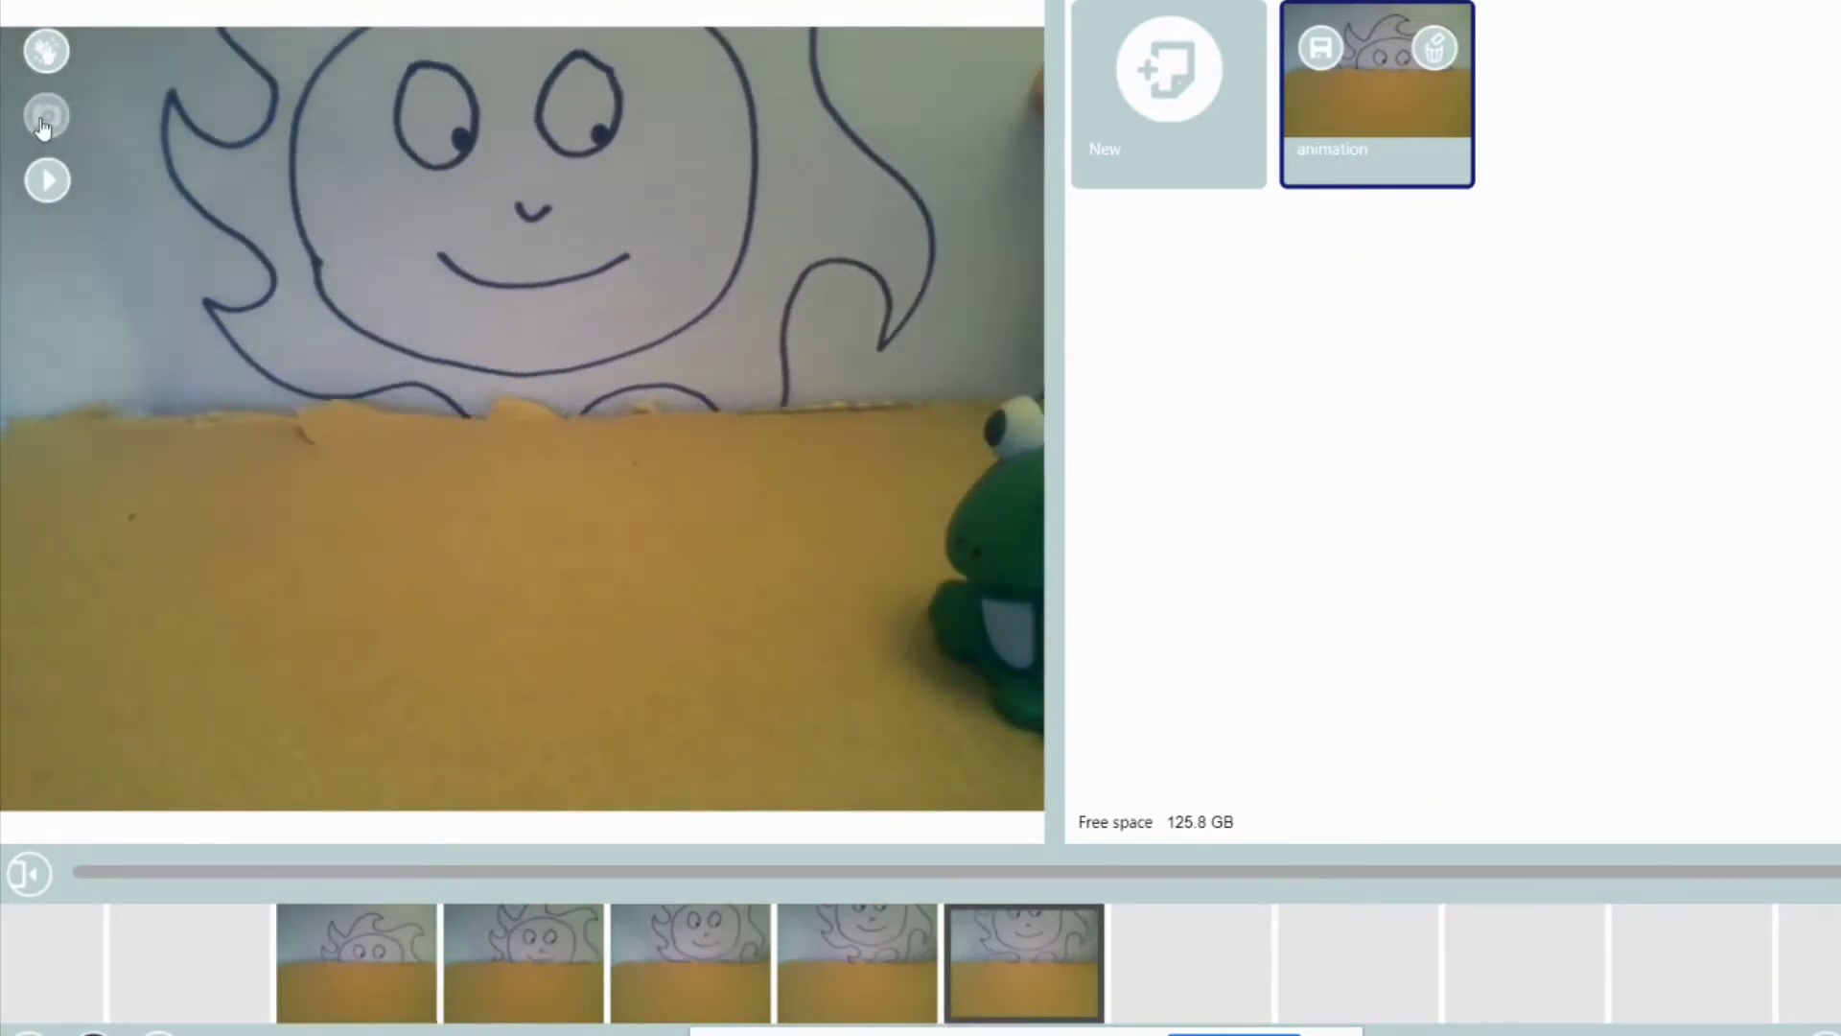
- Capture four frames of the frog moving from the right edge to the left edge
left_click(43, 122)
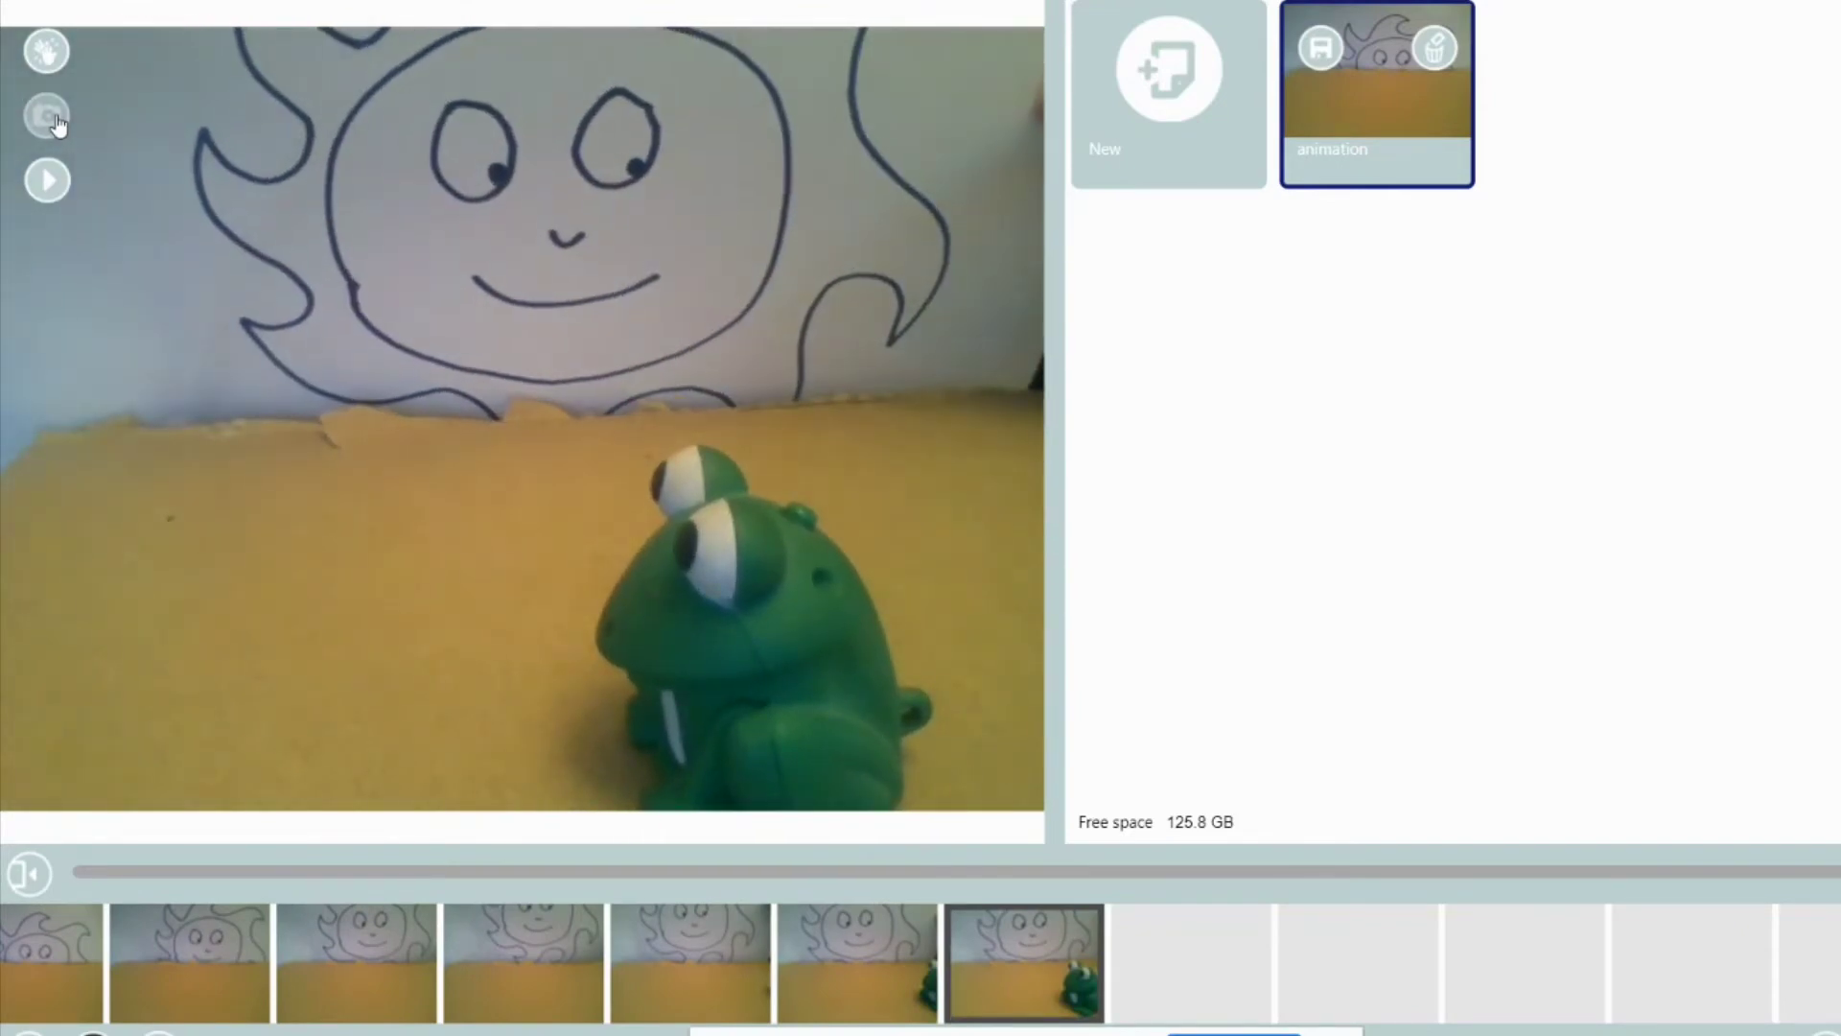
left_click(56, 122)
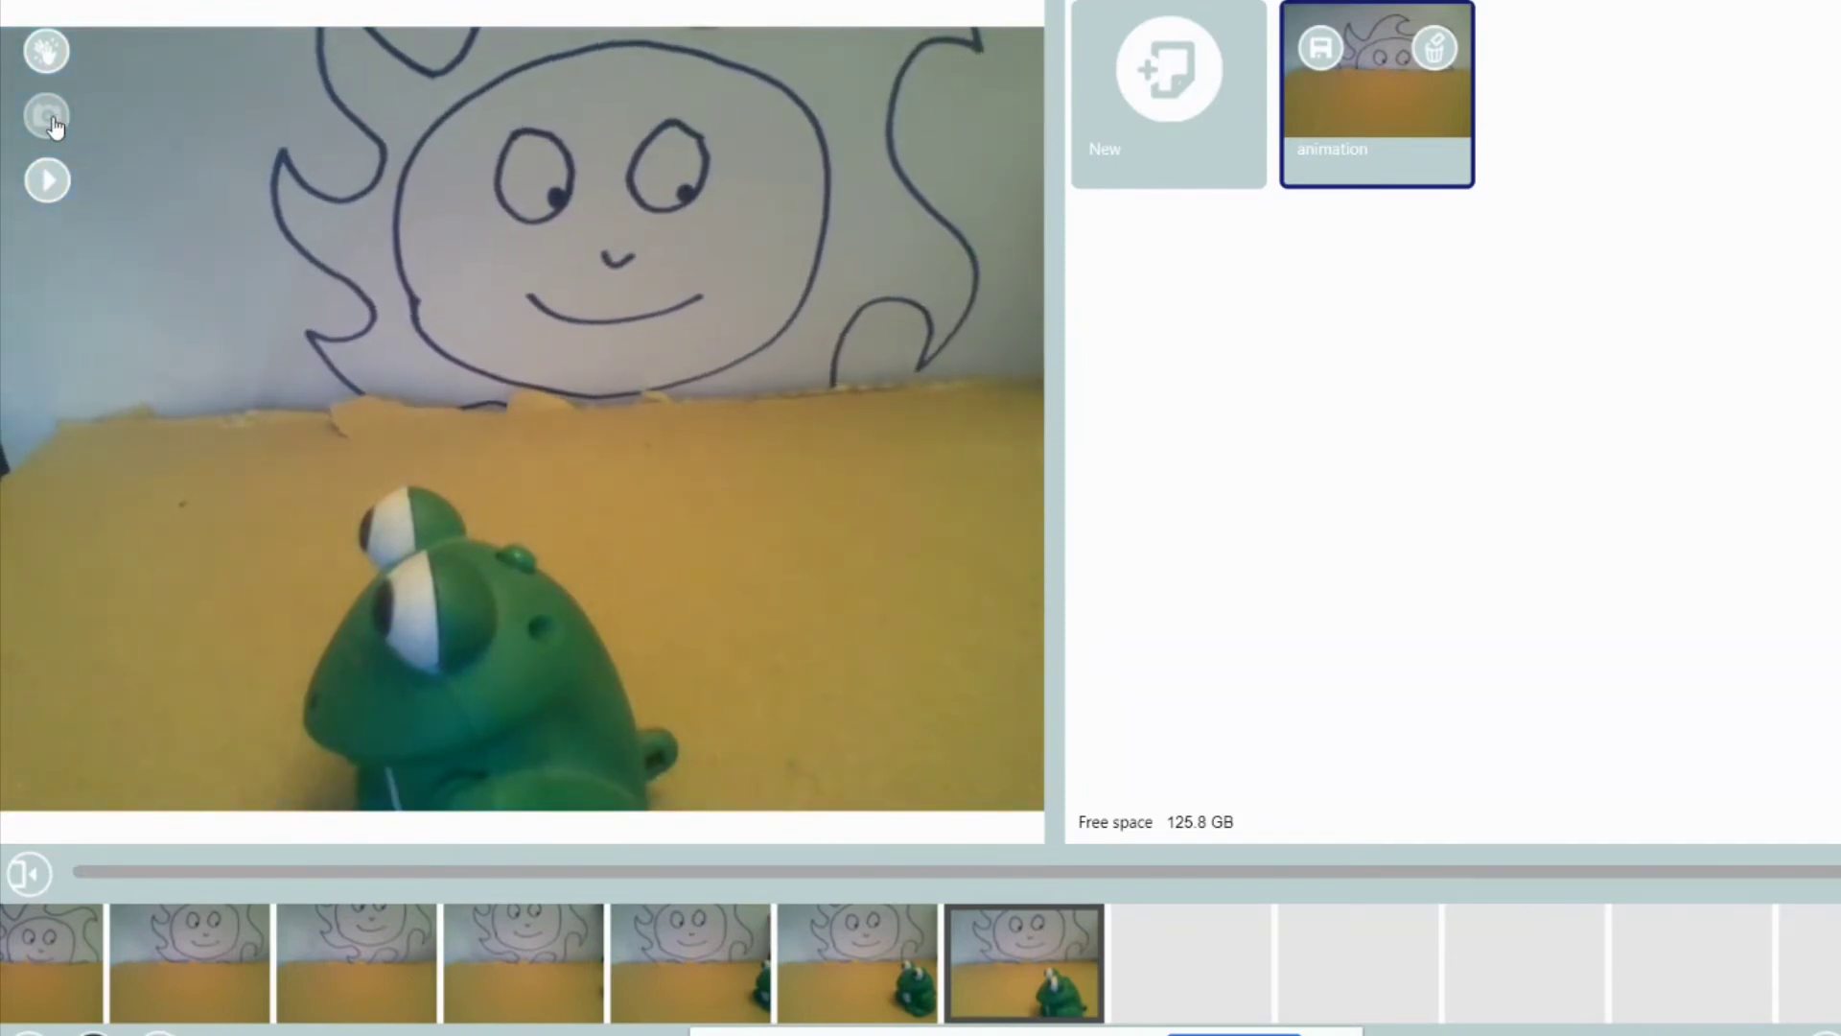
left_click(53, 122)
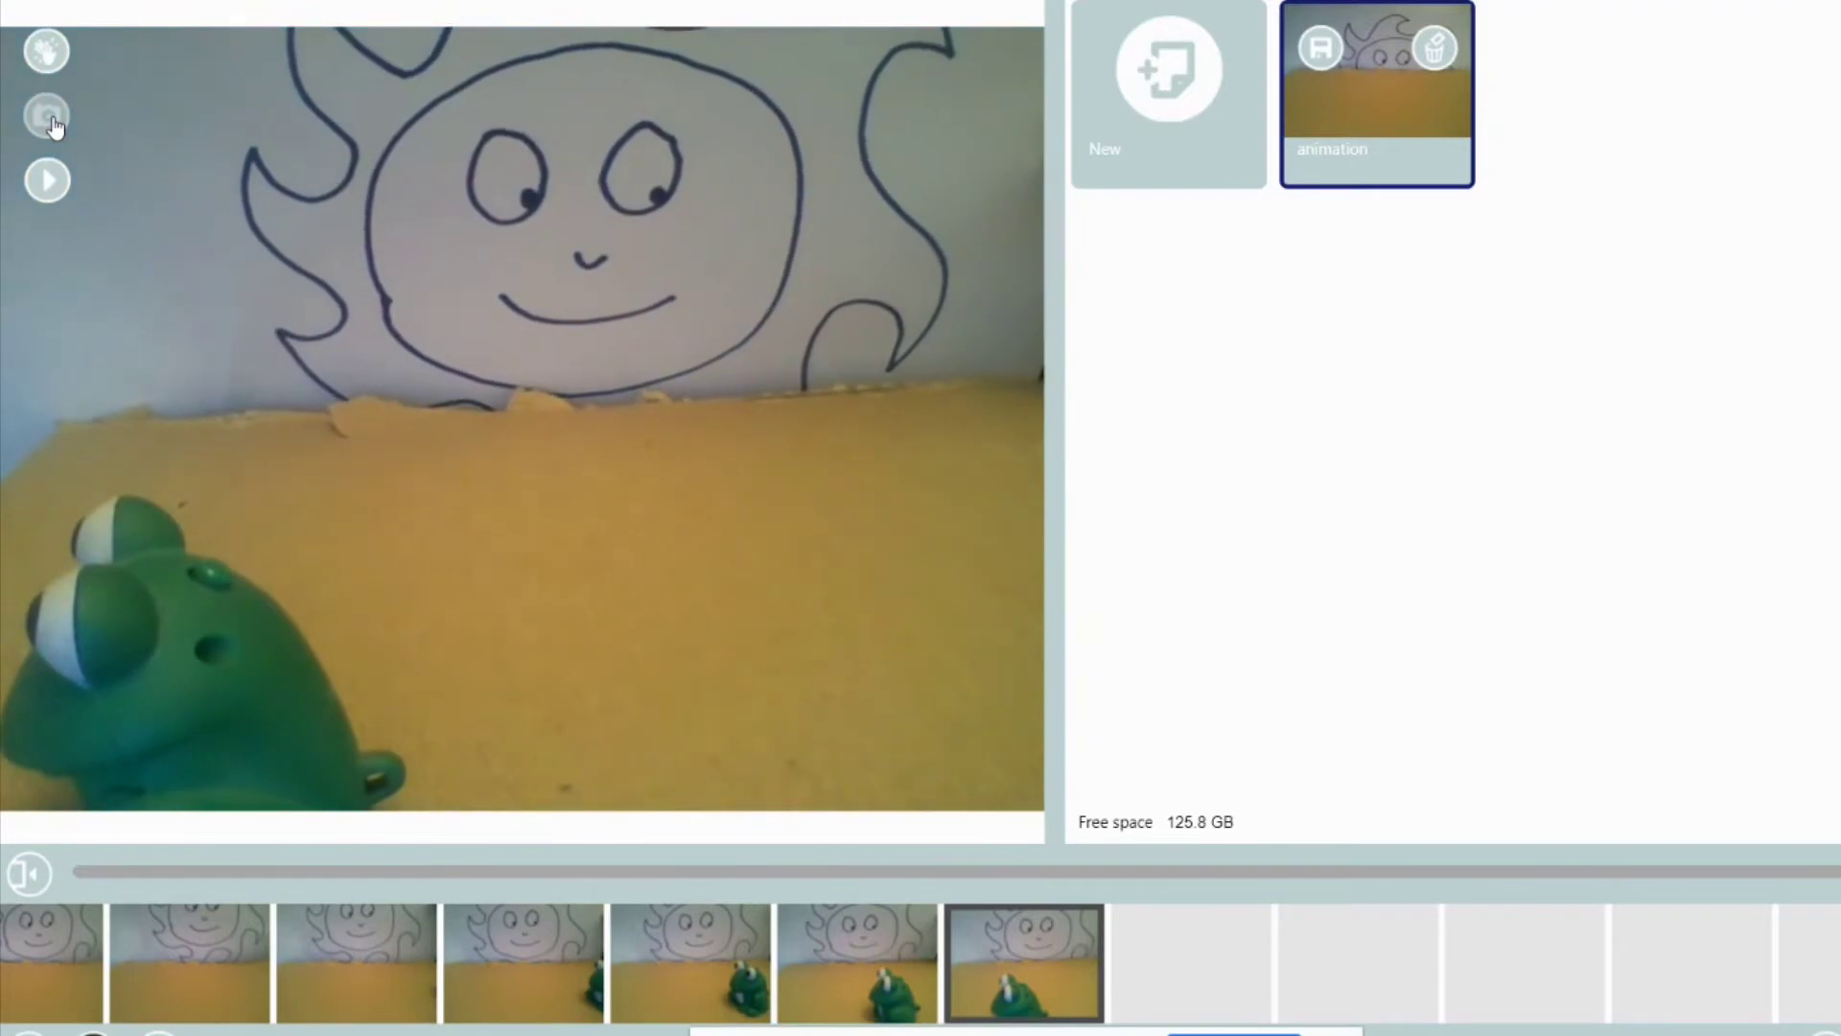
left_click(52, 122)
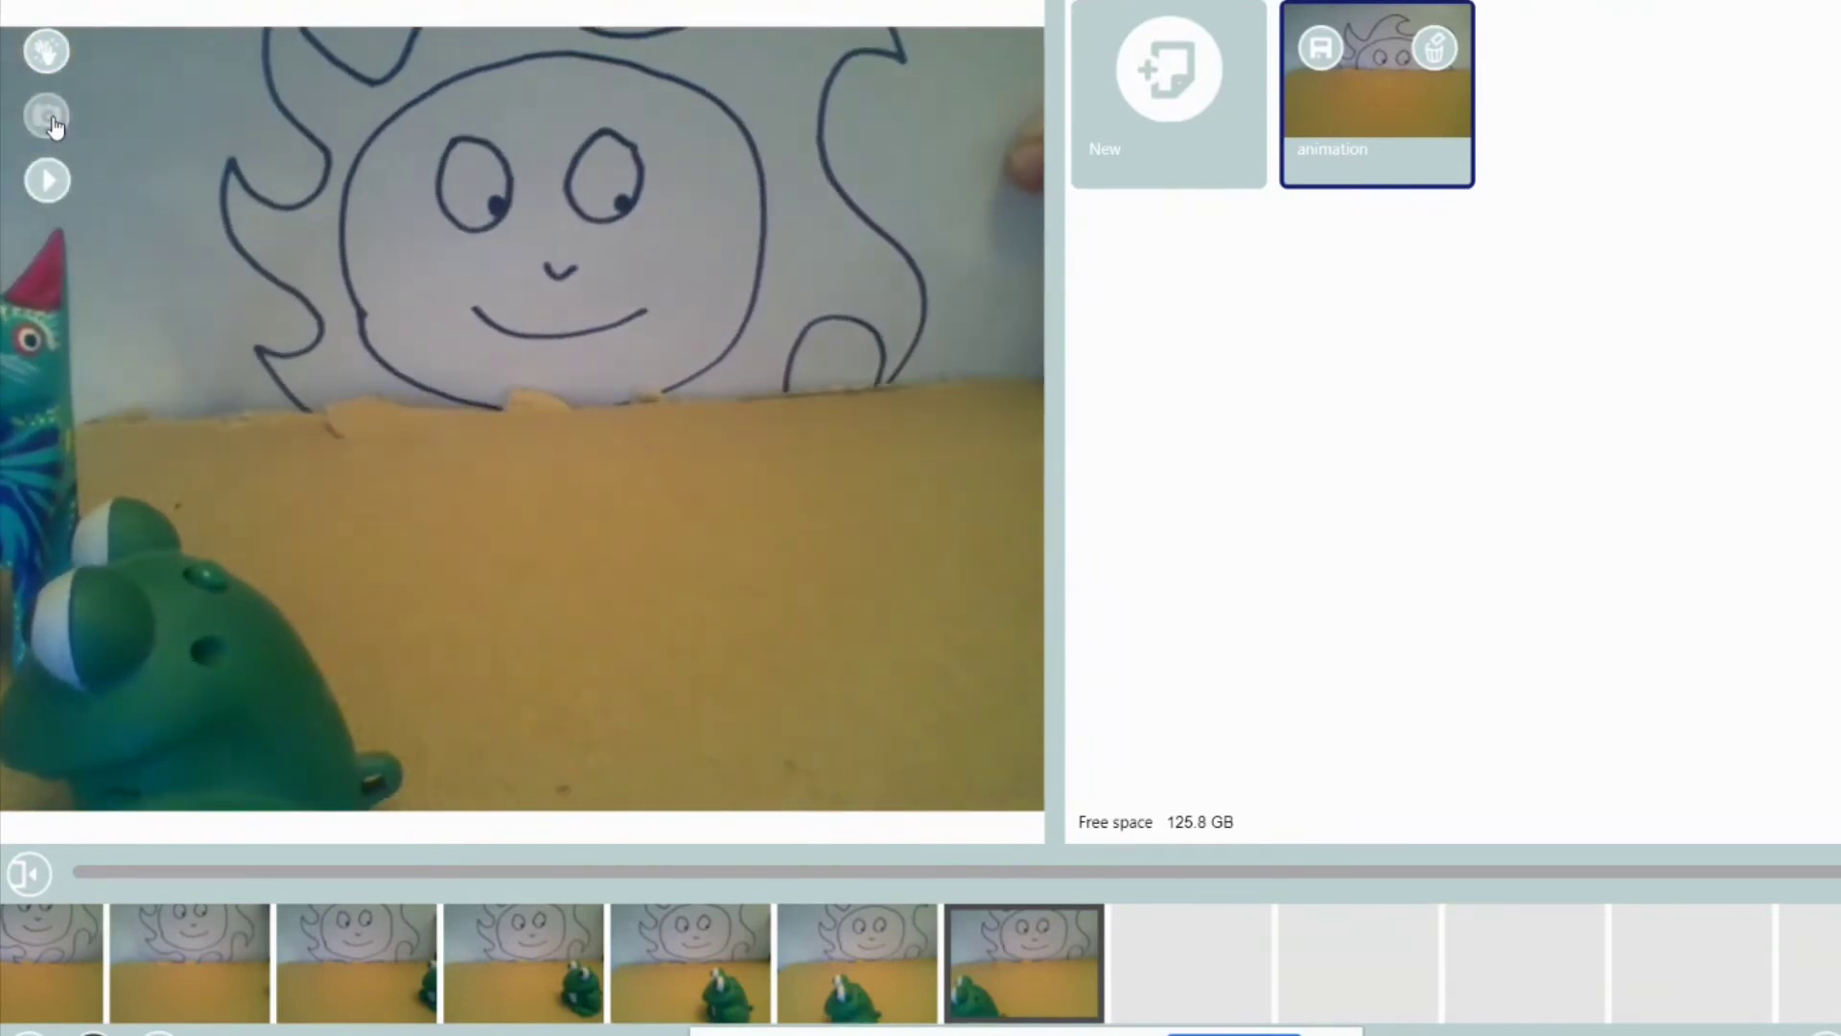
- Capture four frames of the painted cat appearing and moving toward the right
left_click(42, 133)
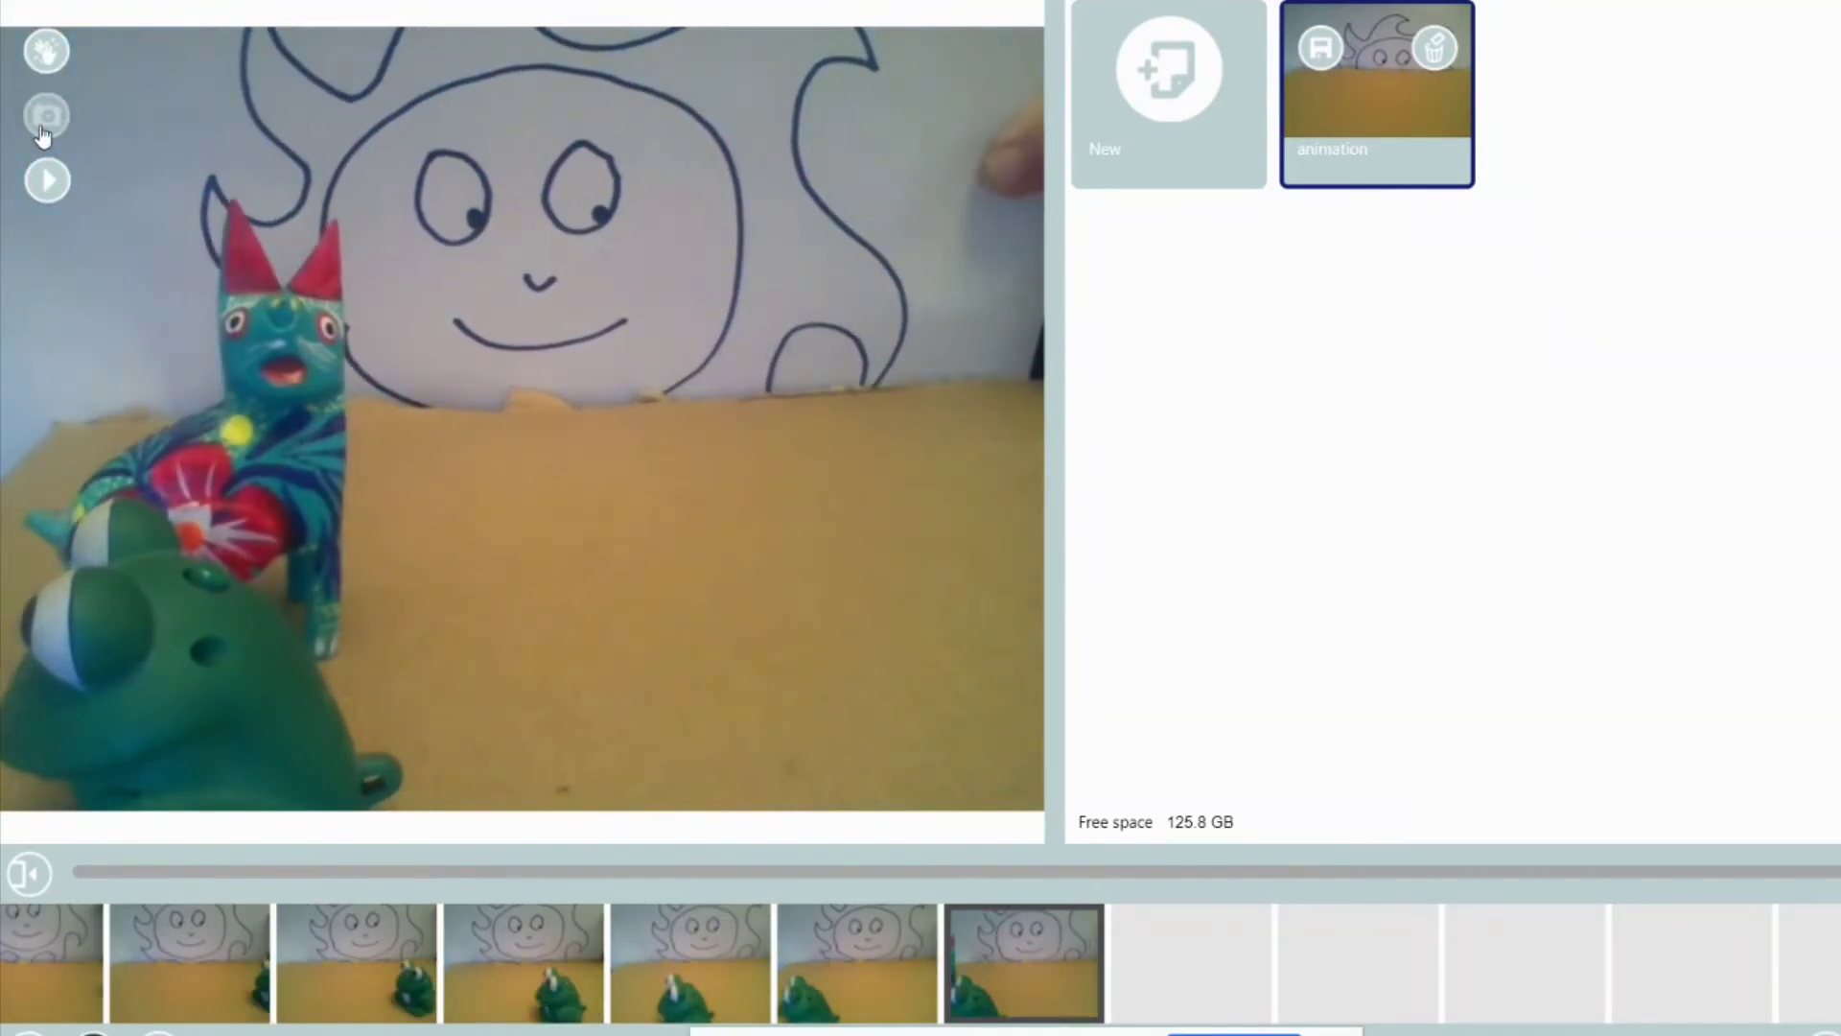
left_click(43, 133)
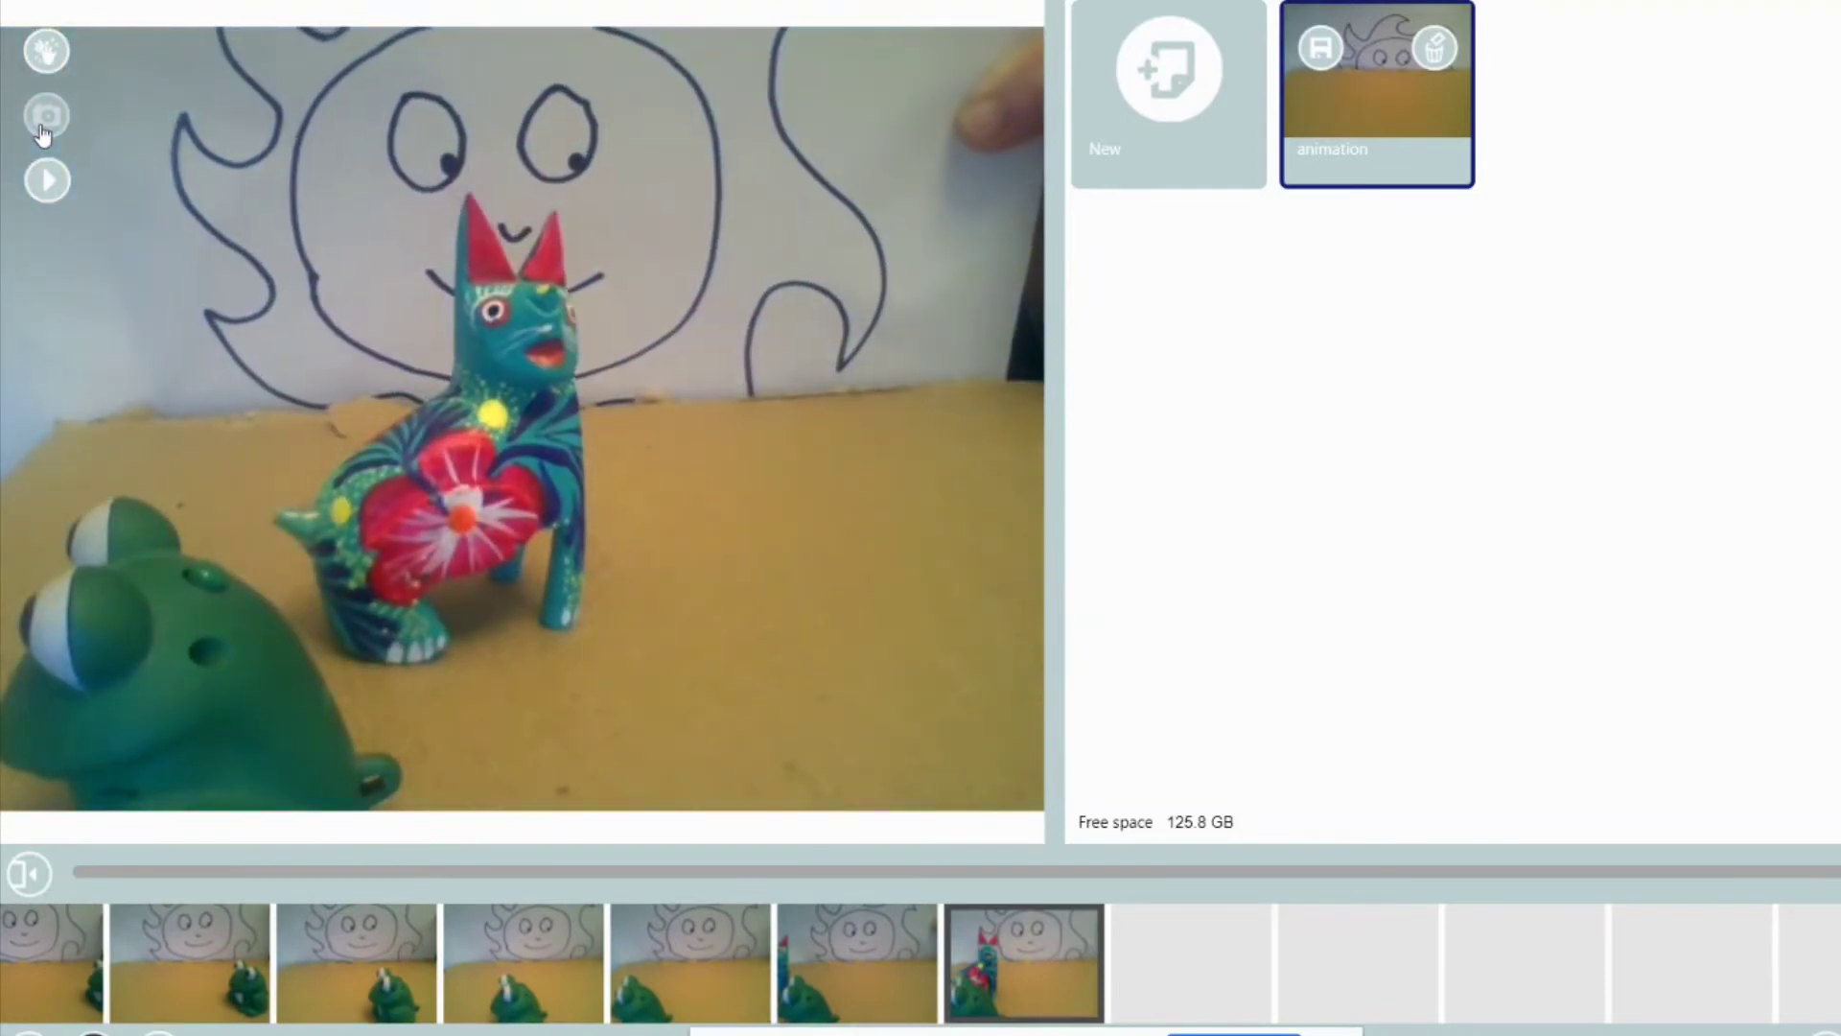
left_click(42, 132)
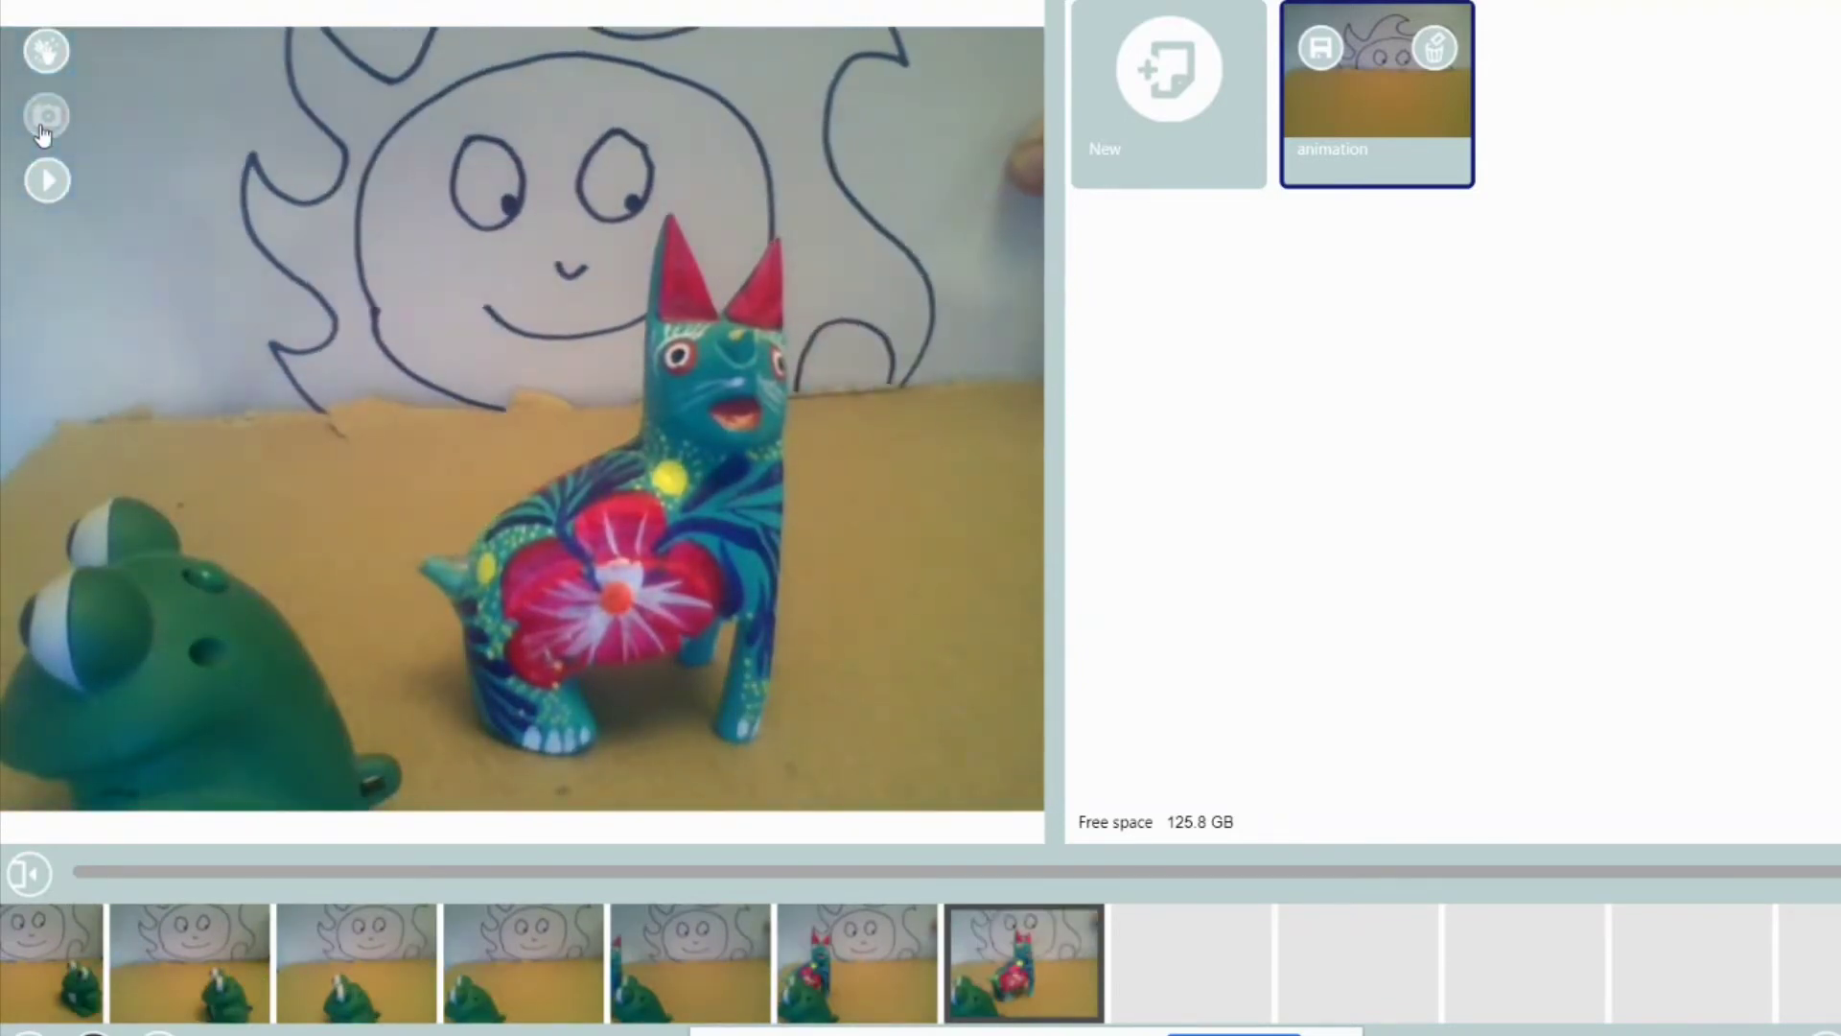
left_click(42, 132)
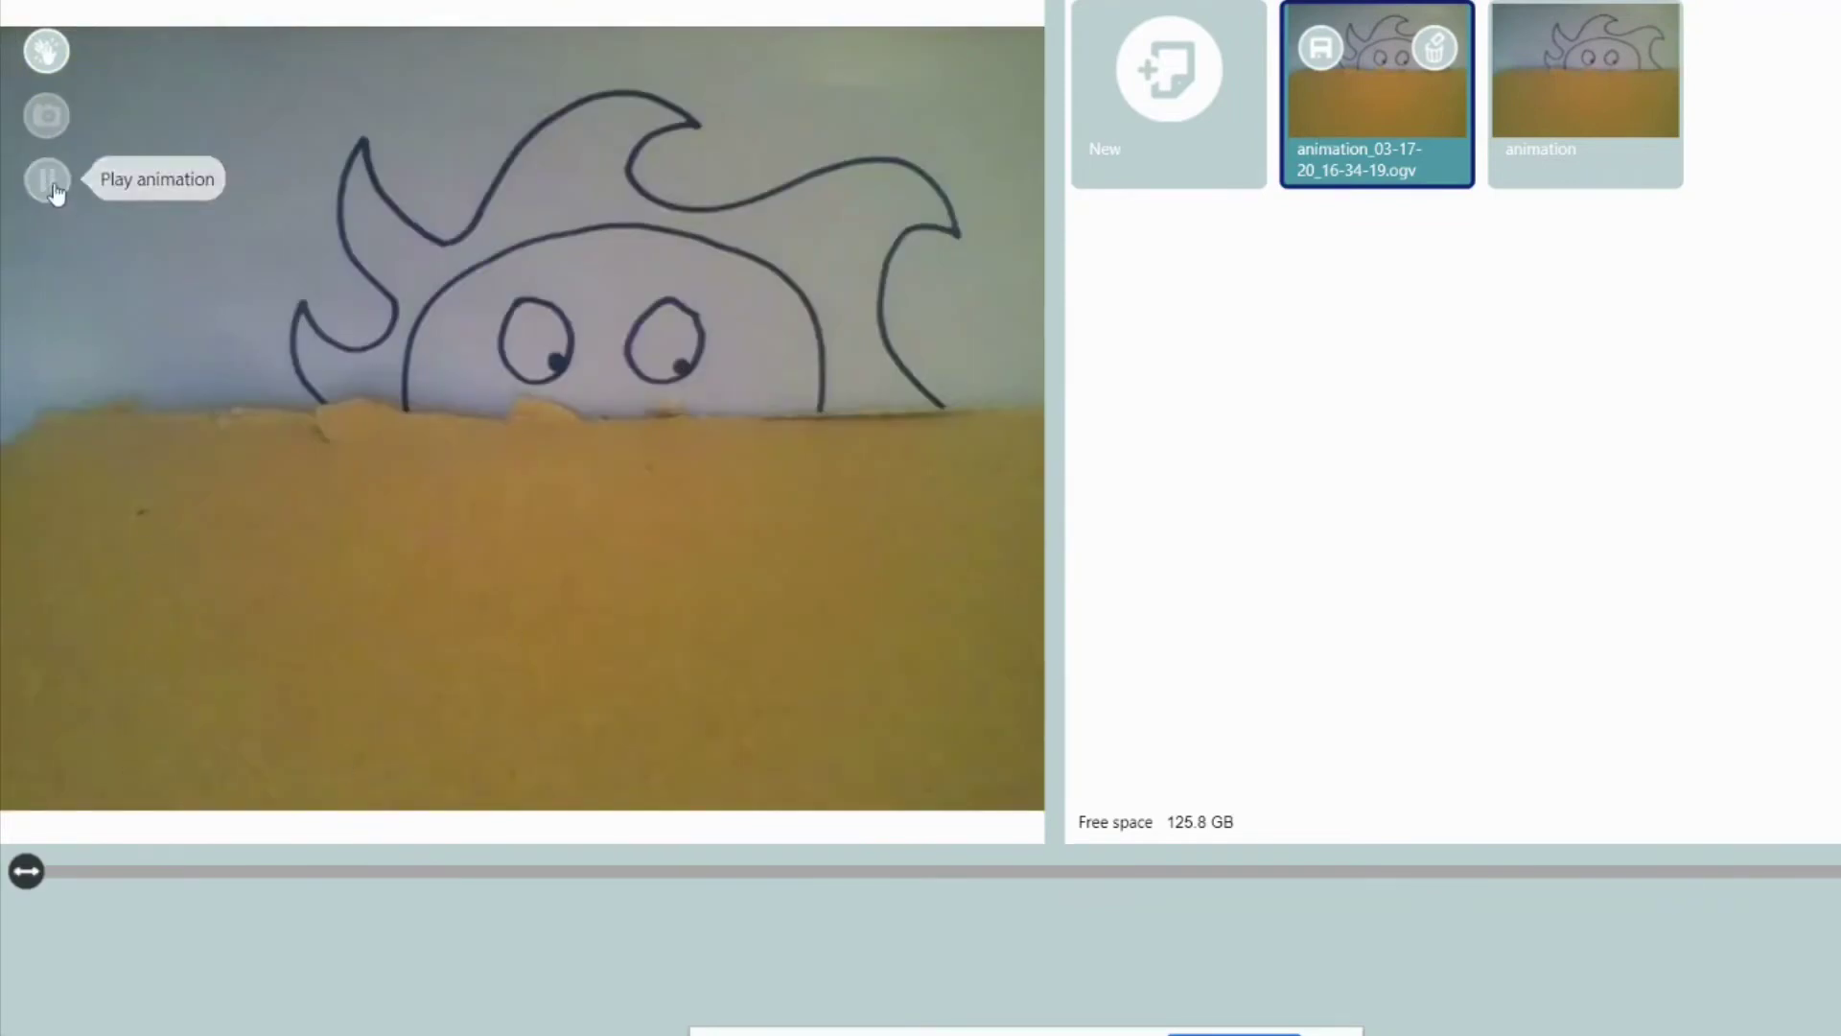
- Play back the animation, then save it as OGV 'Frog and sunshine animation' on the Desktop
left_click(50, 184)
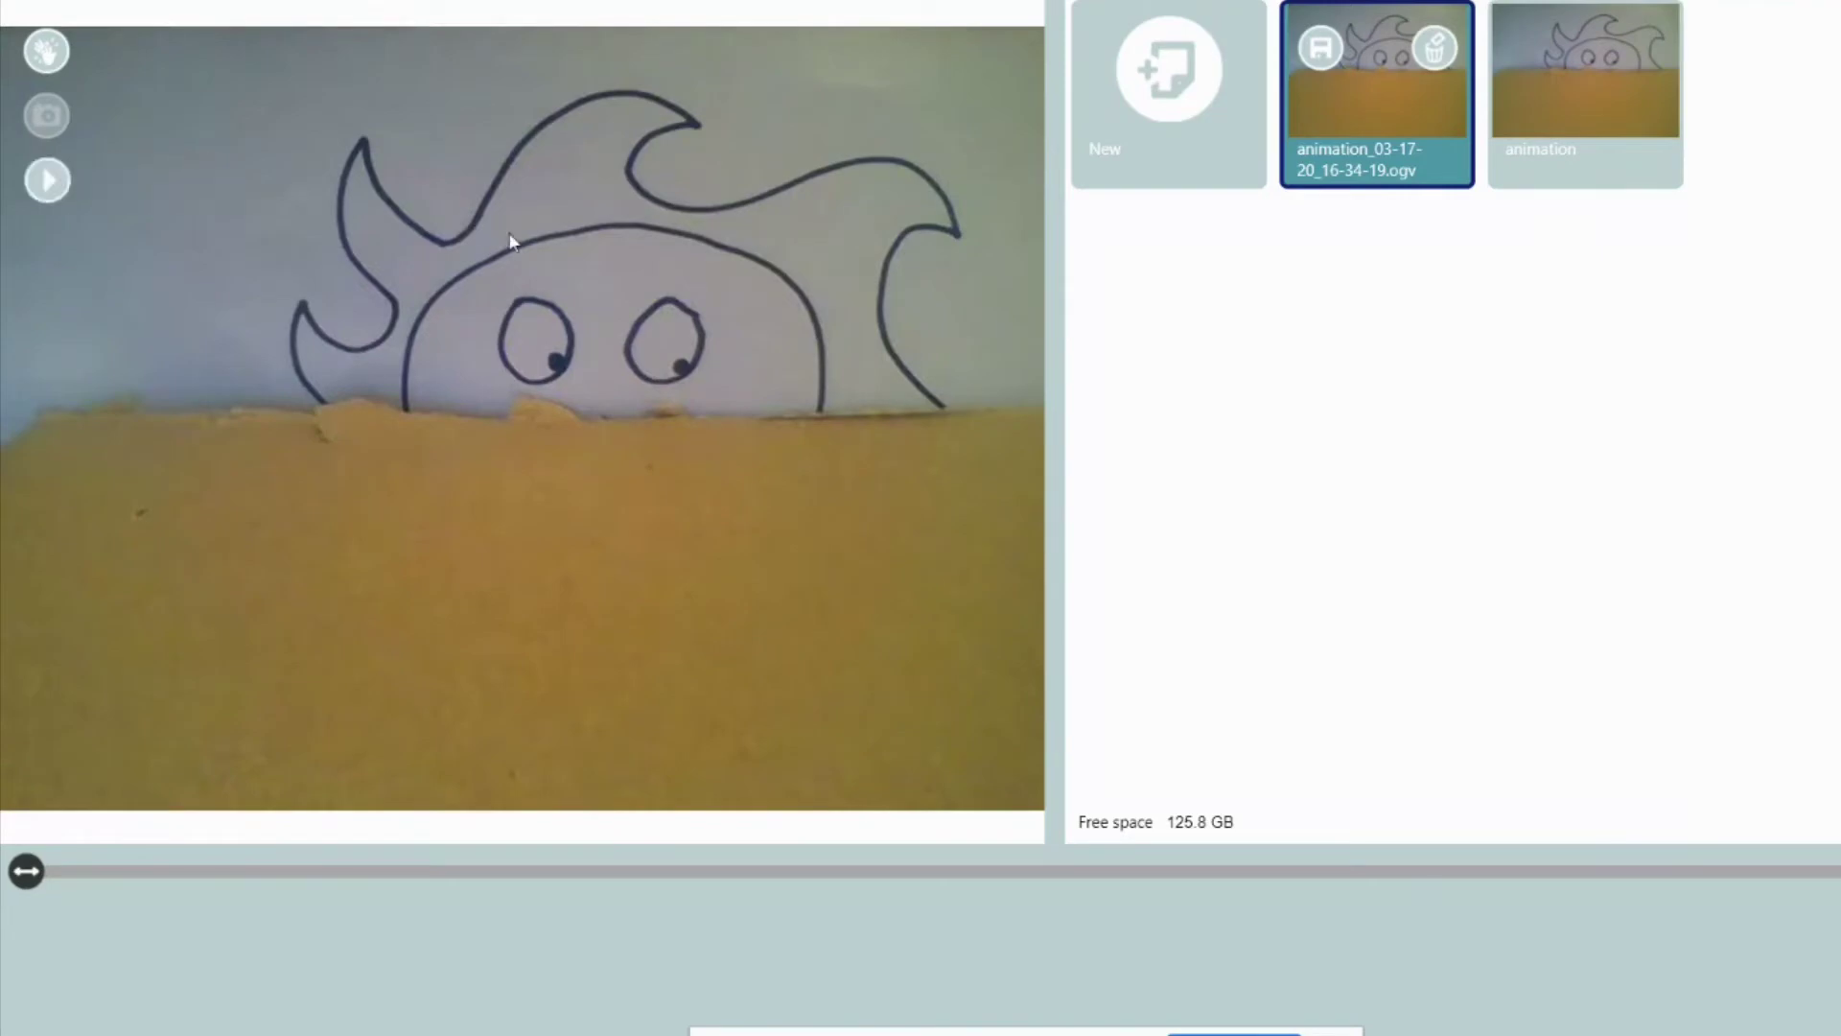
left_click(1396, 136)
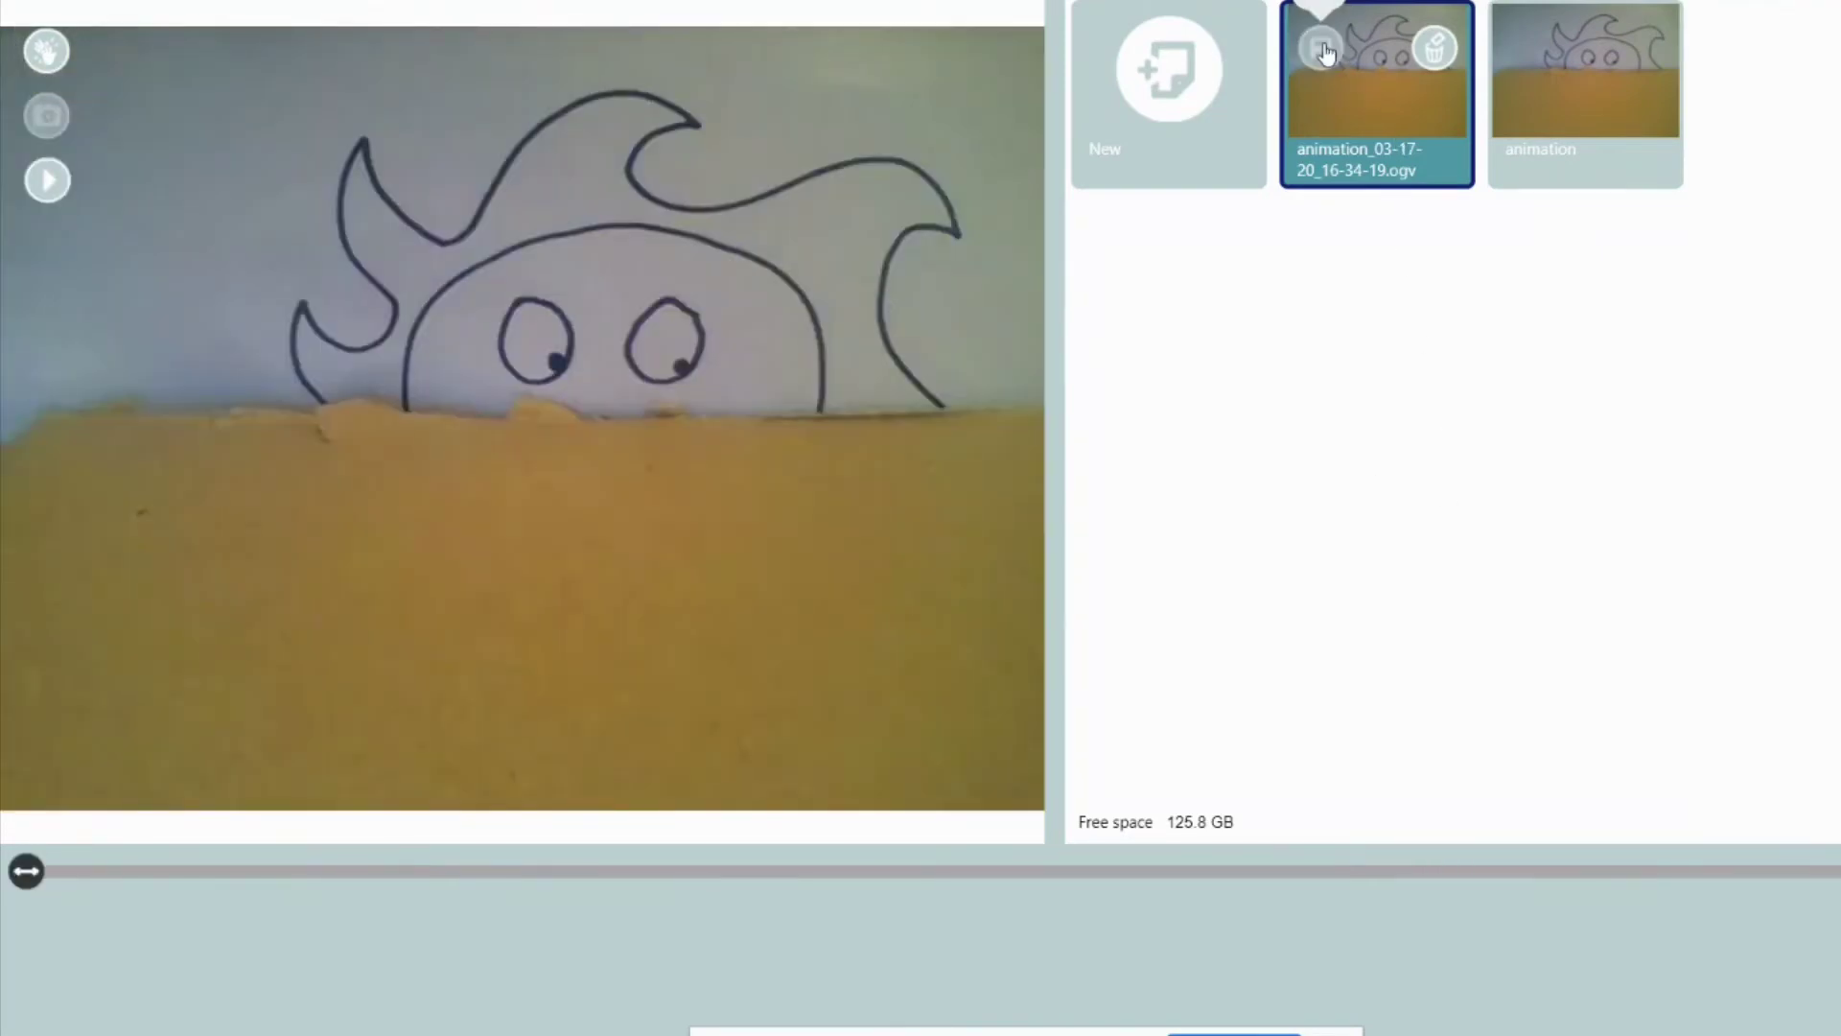
left_click(1322, 48)
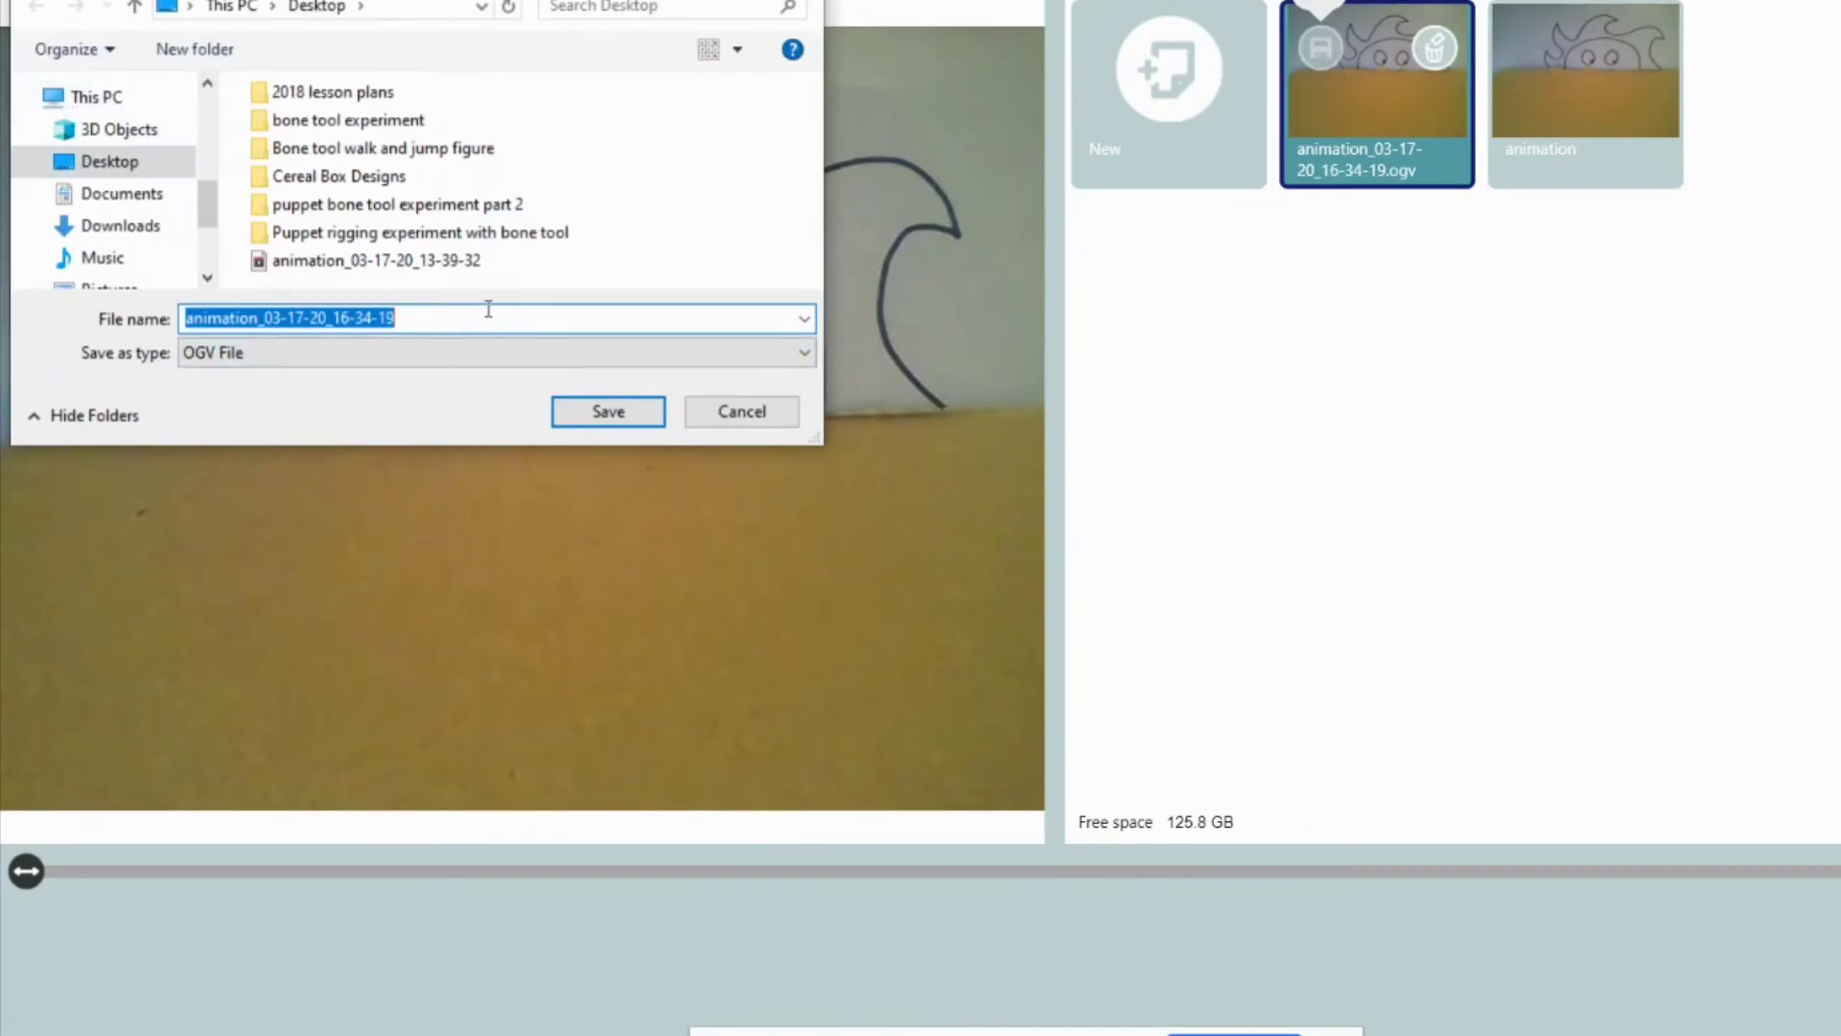
type("Frog and sunshine animation")
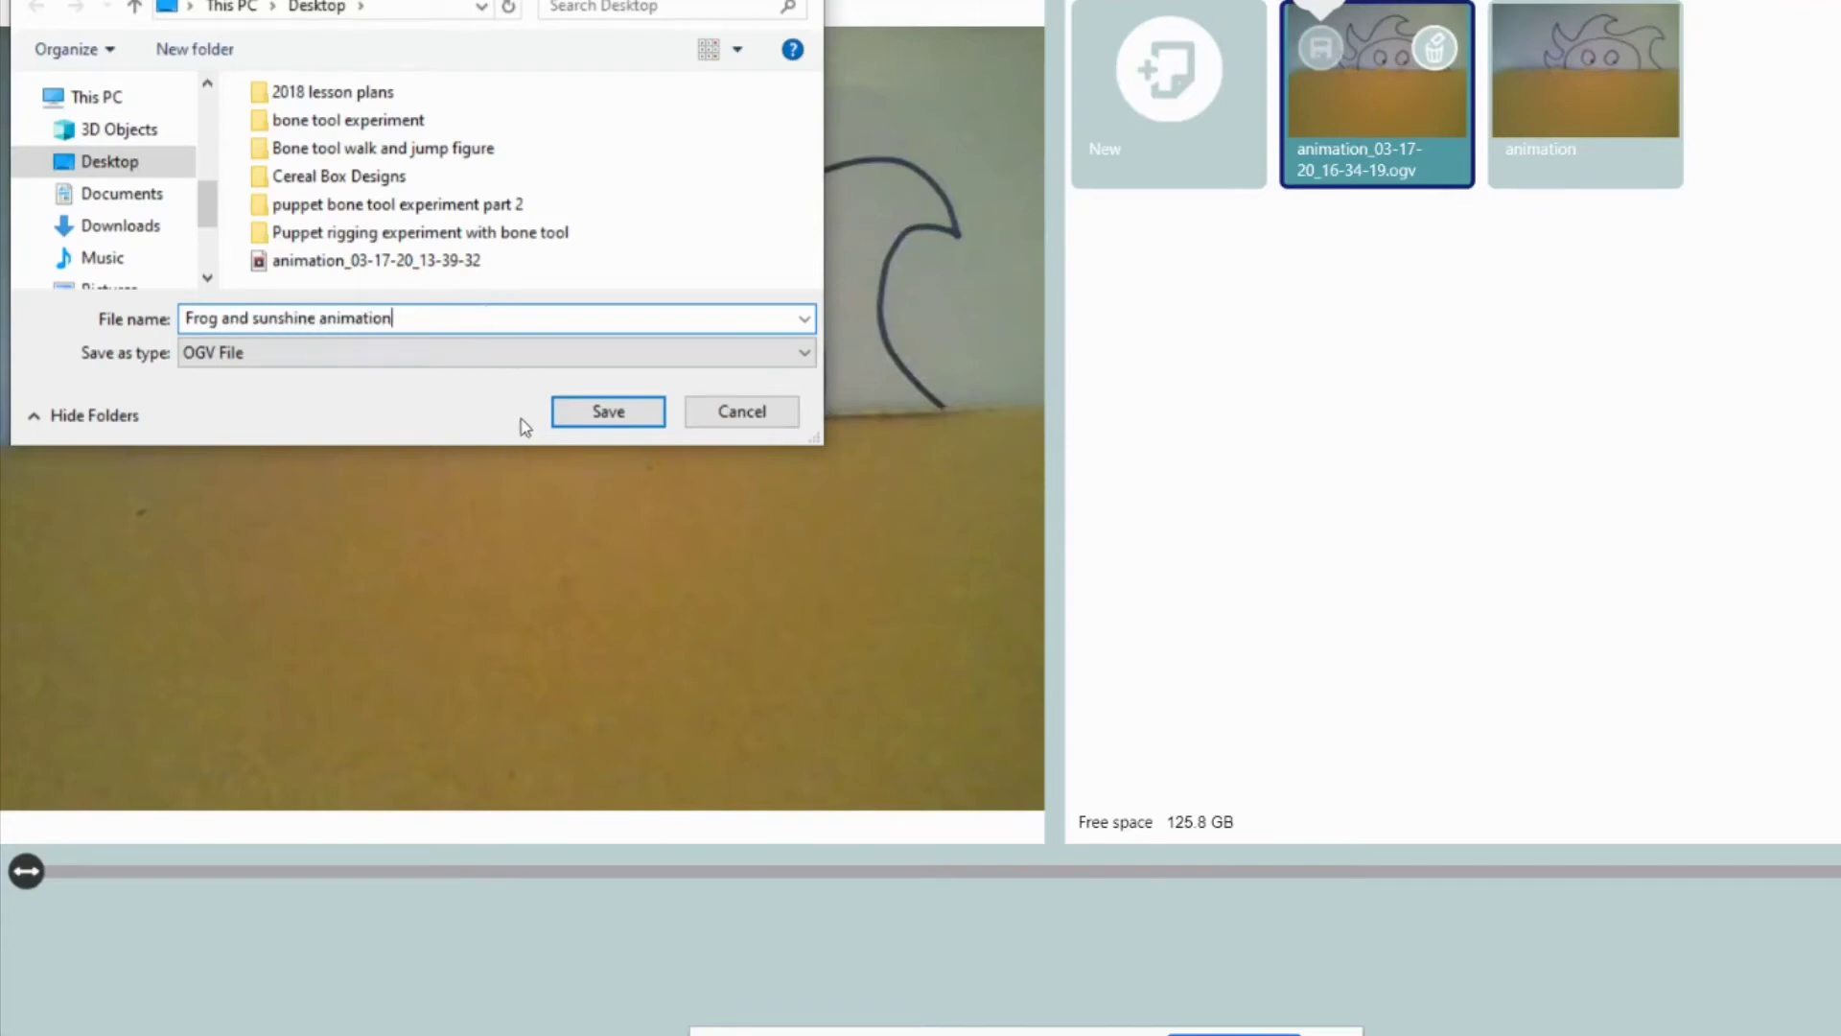
left_click(746, 352)
left_click(729, 374)
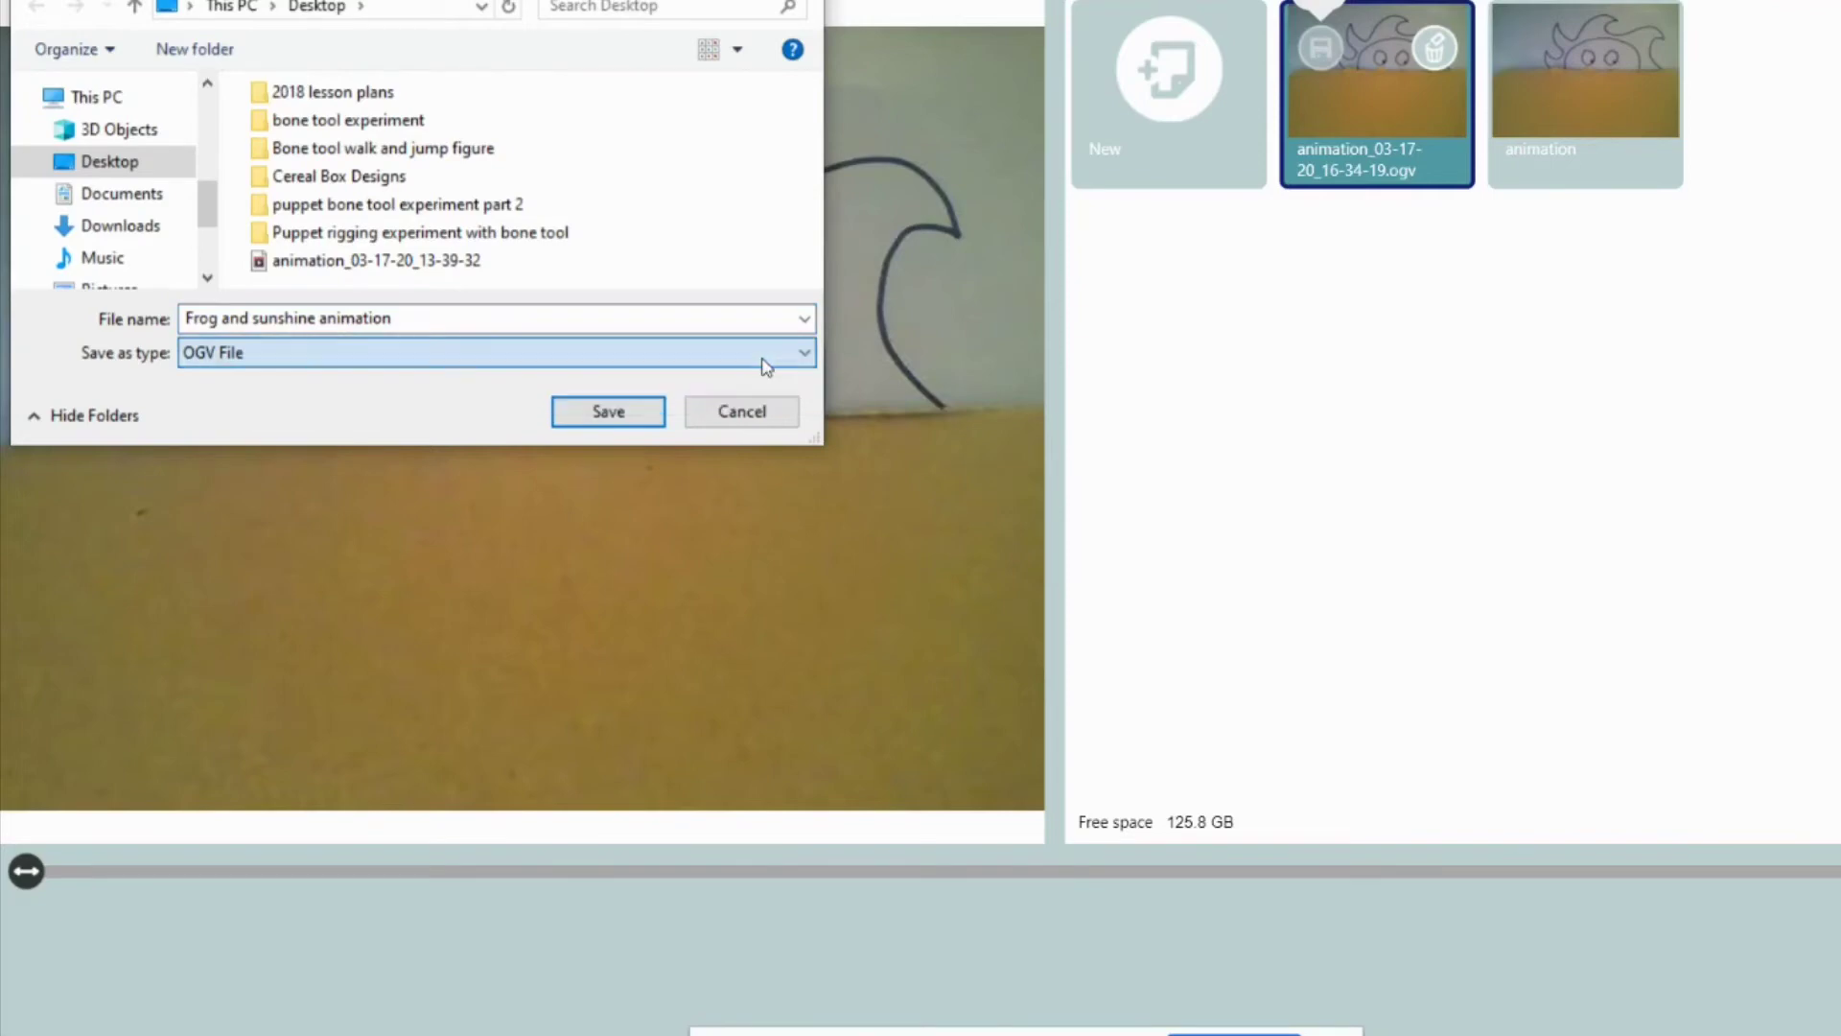
left_click(608, 412)
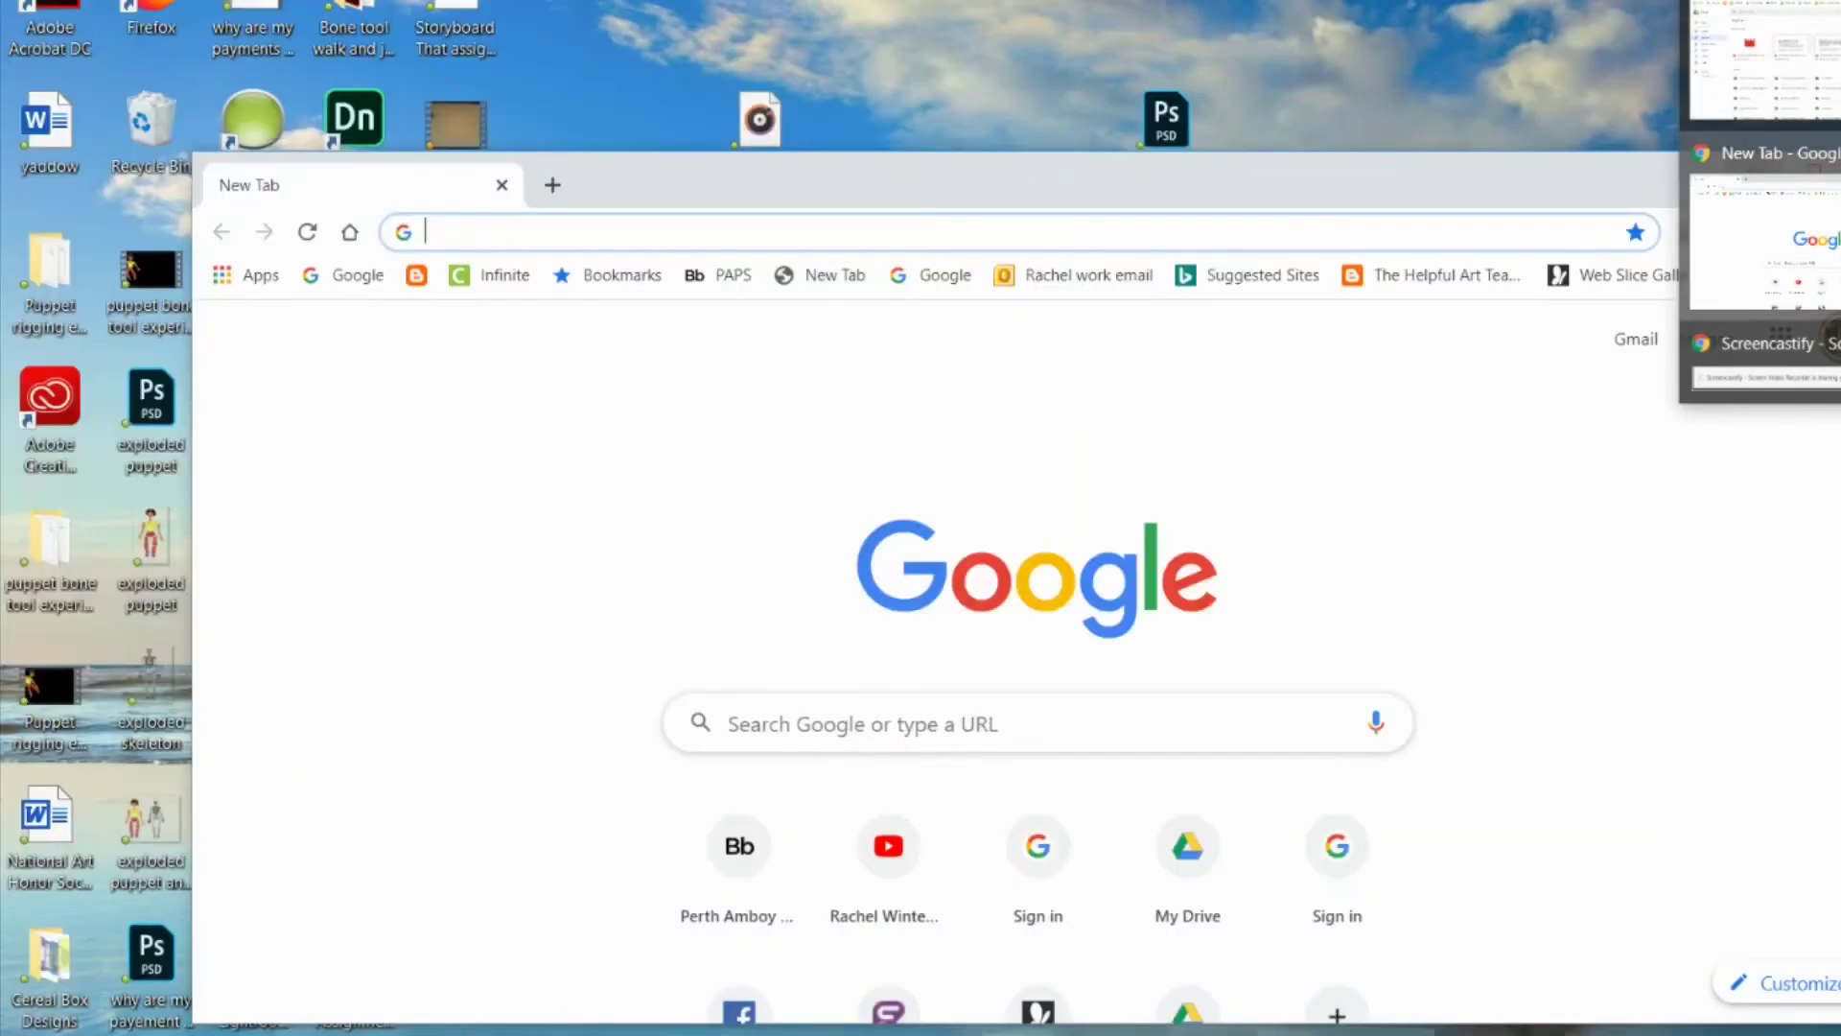
- In Google Drive, upload the file 'Frog and sunshine animation.ogv' from the computer
left_click(1754, 149)
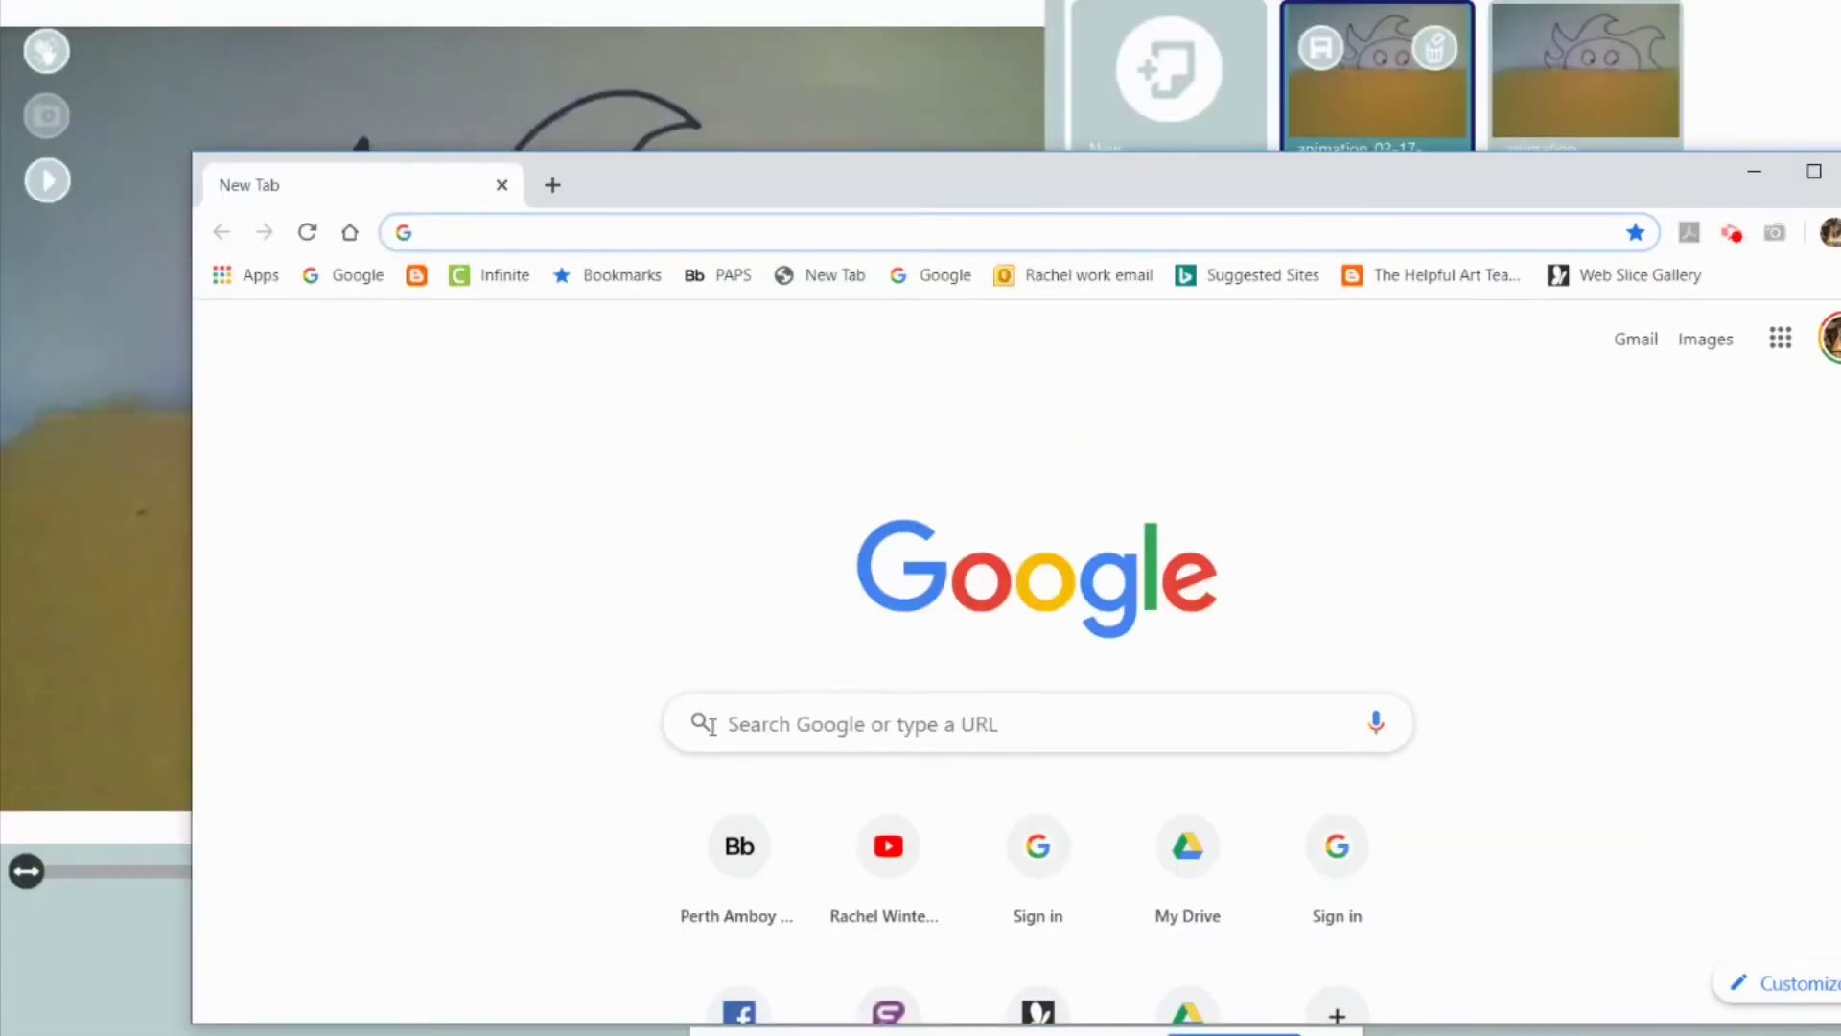
left_click(1780, 338)
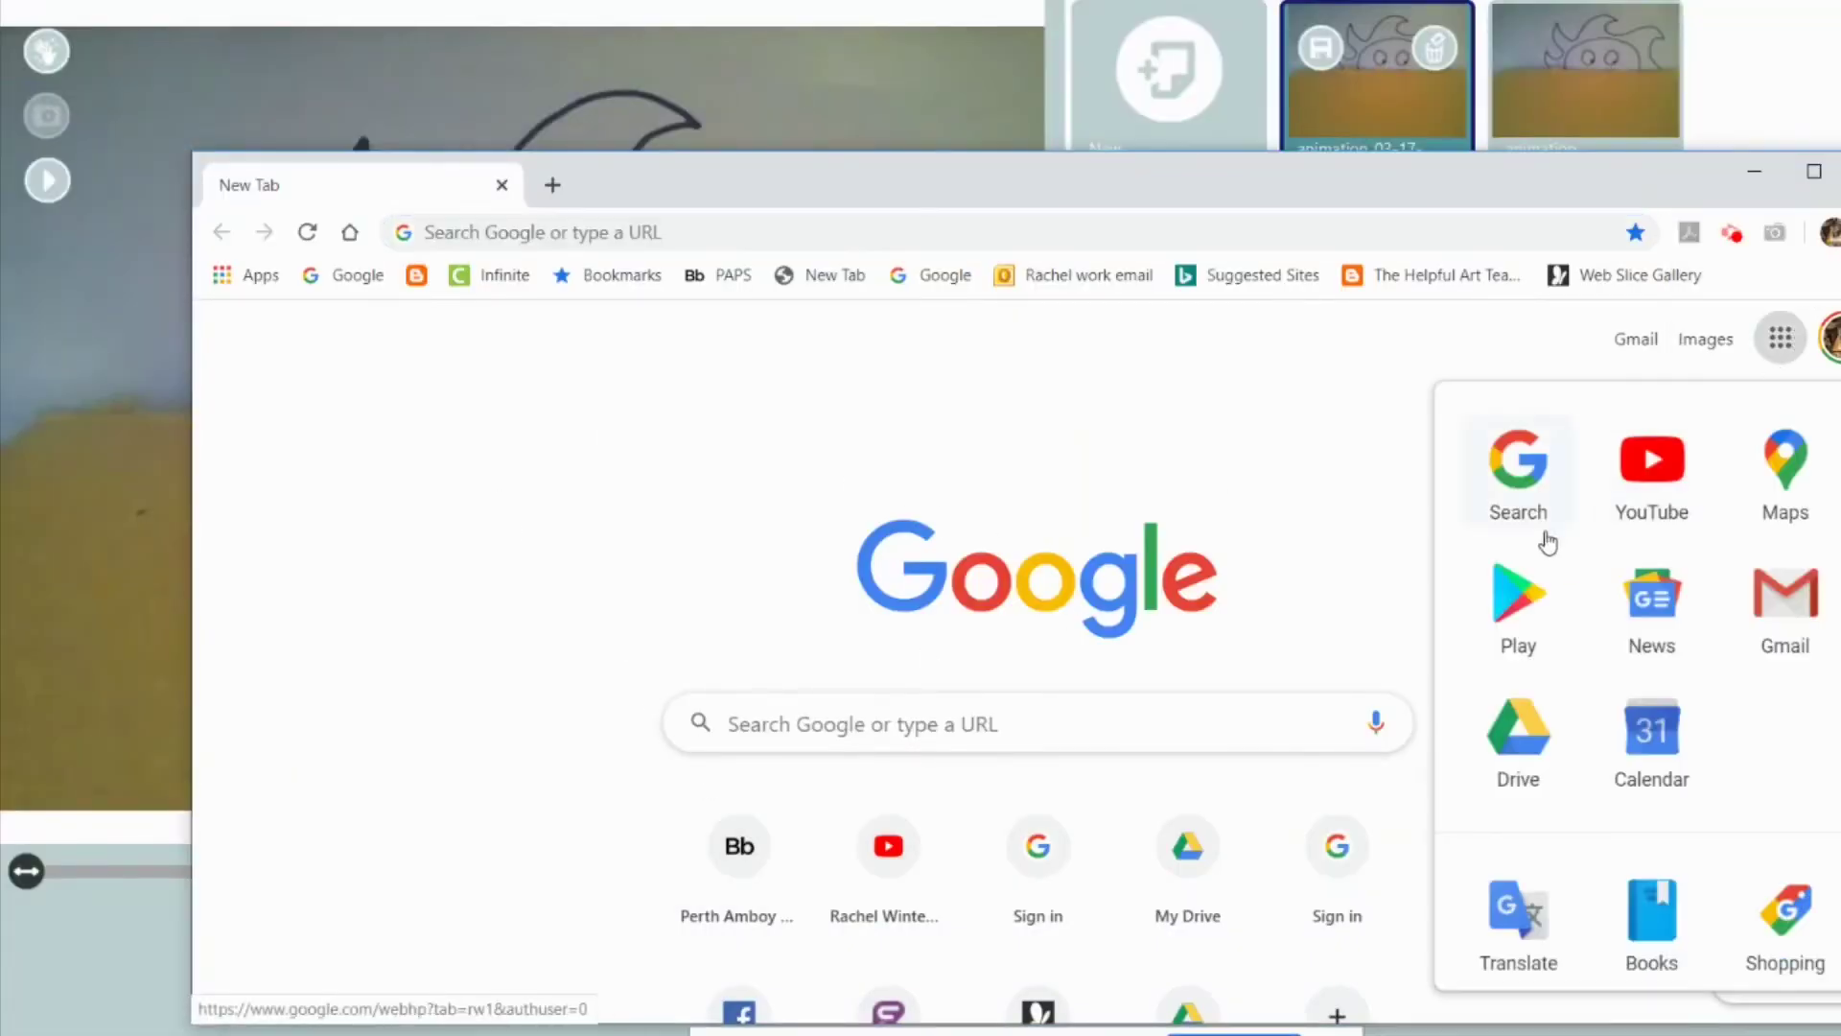
left_click(1525, 743)
left_click(239, 404)
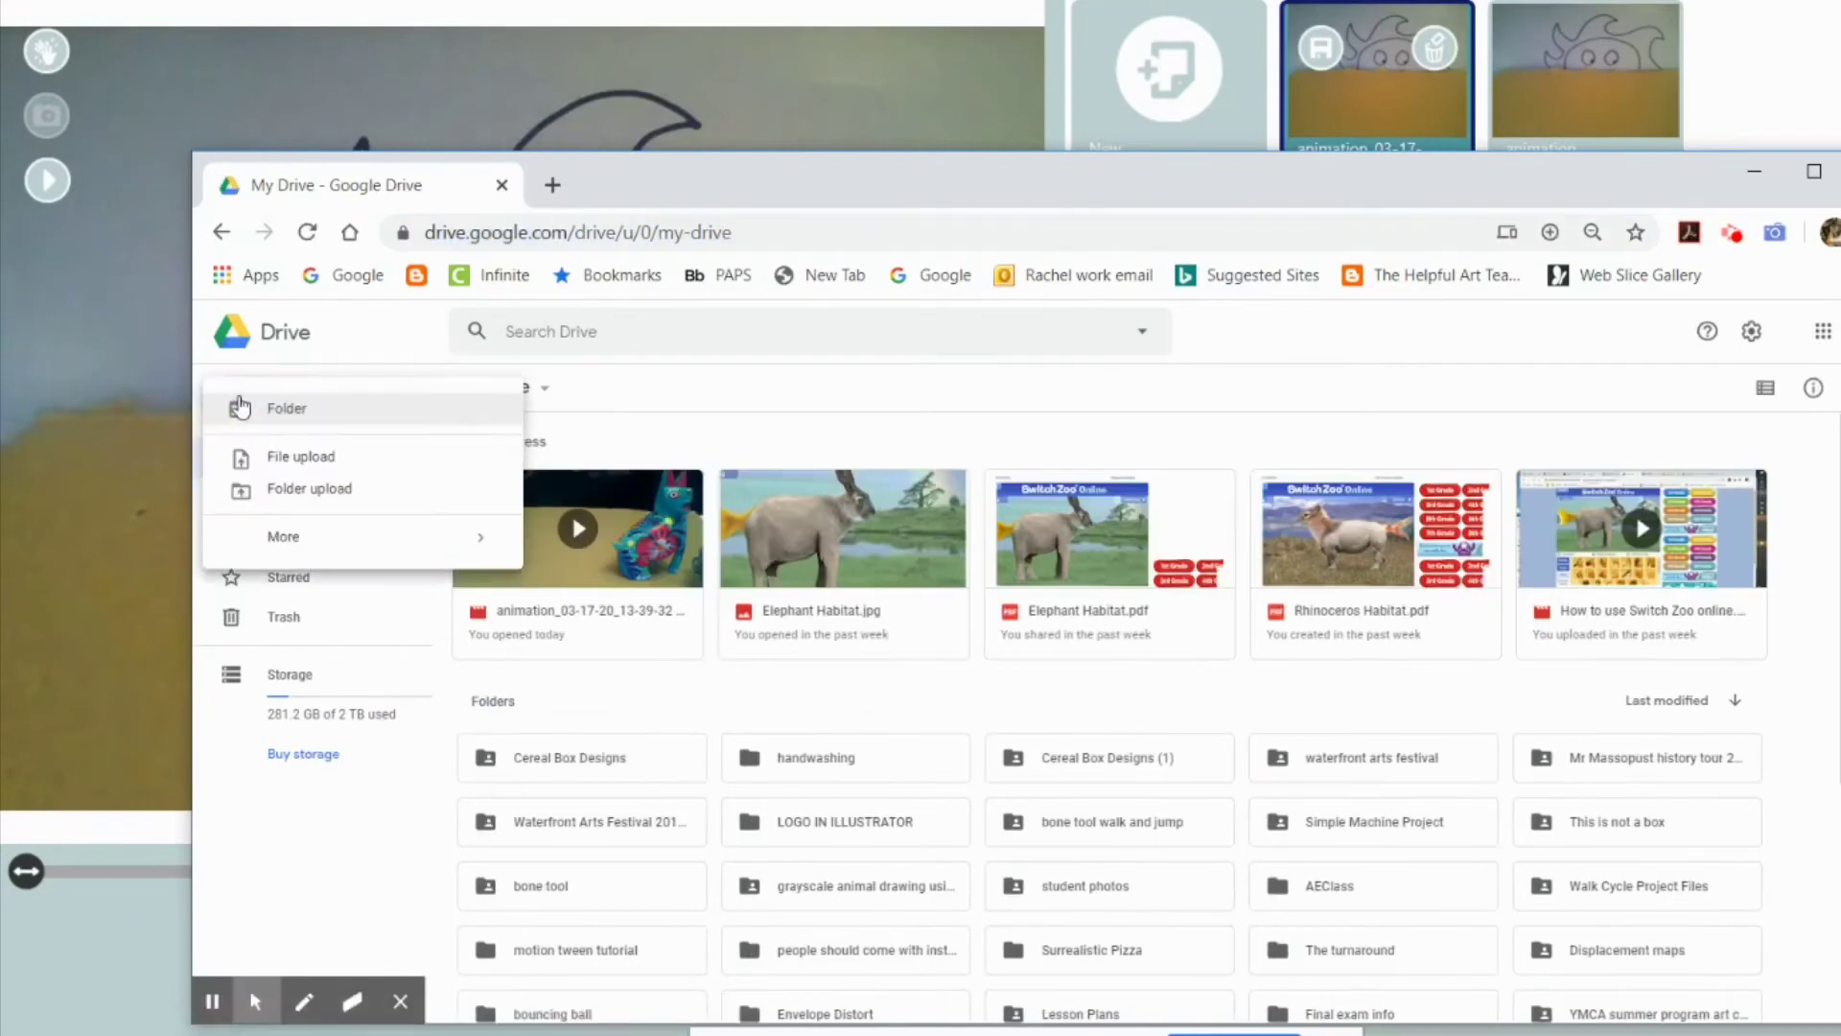
left_click(290, 459)
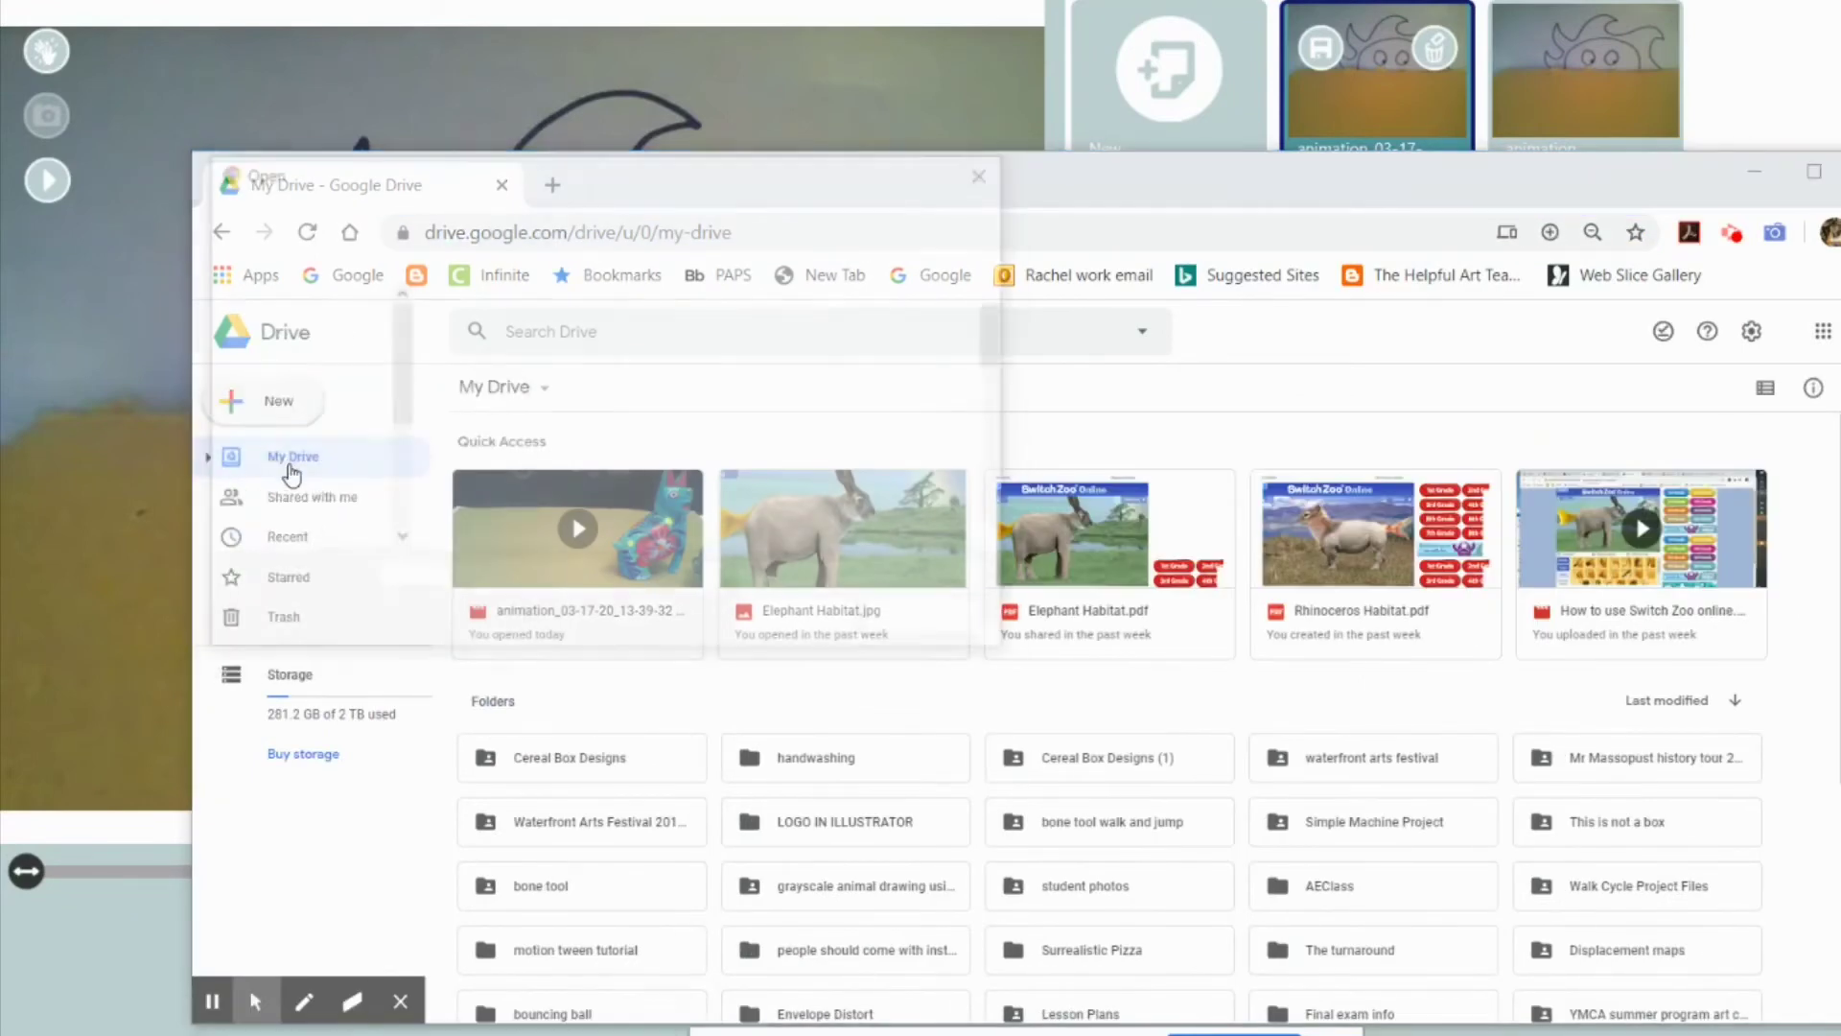
left_click(942, 218)
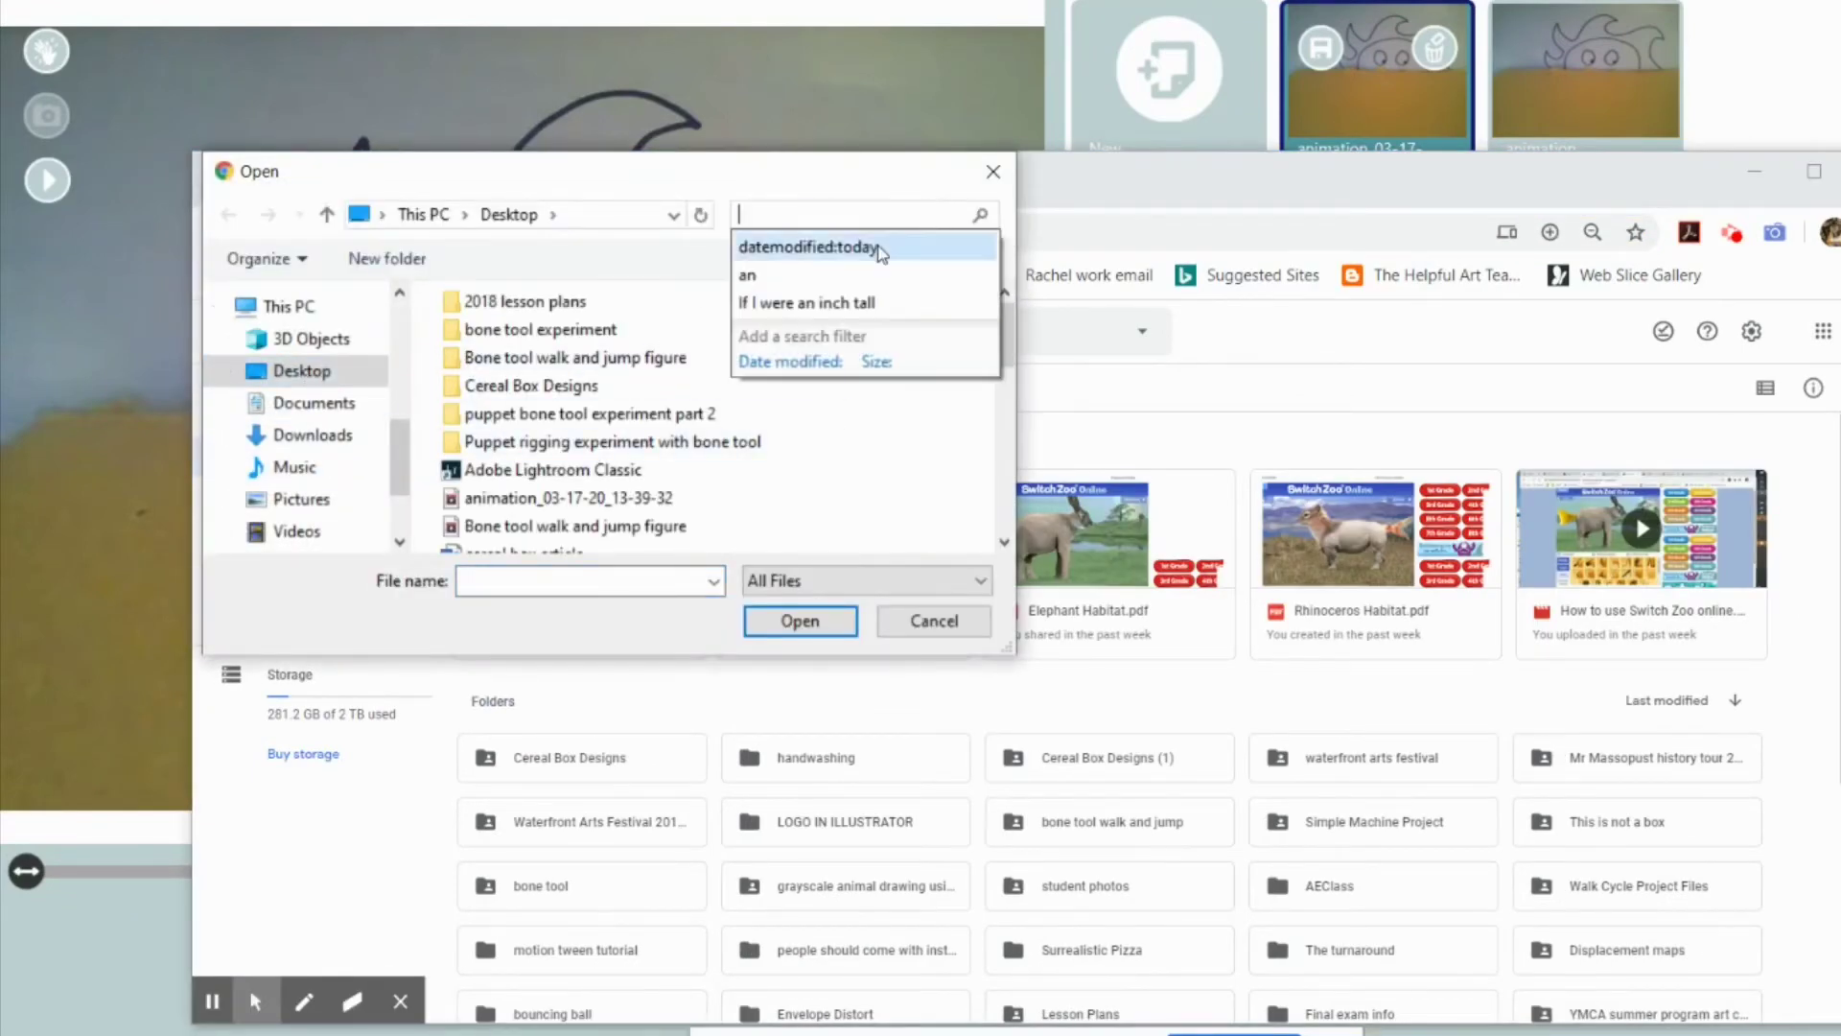
left_click(825, 243)
left_click(600, 338)
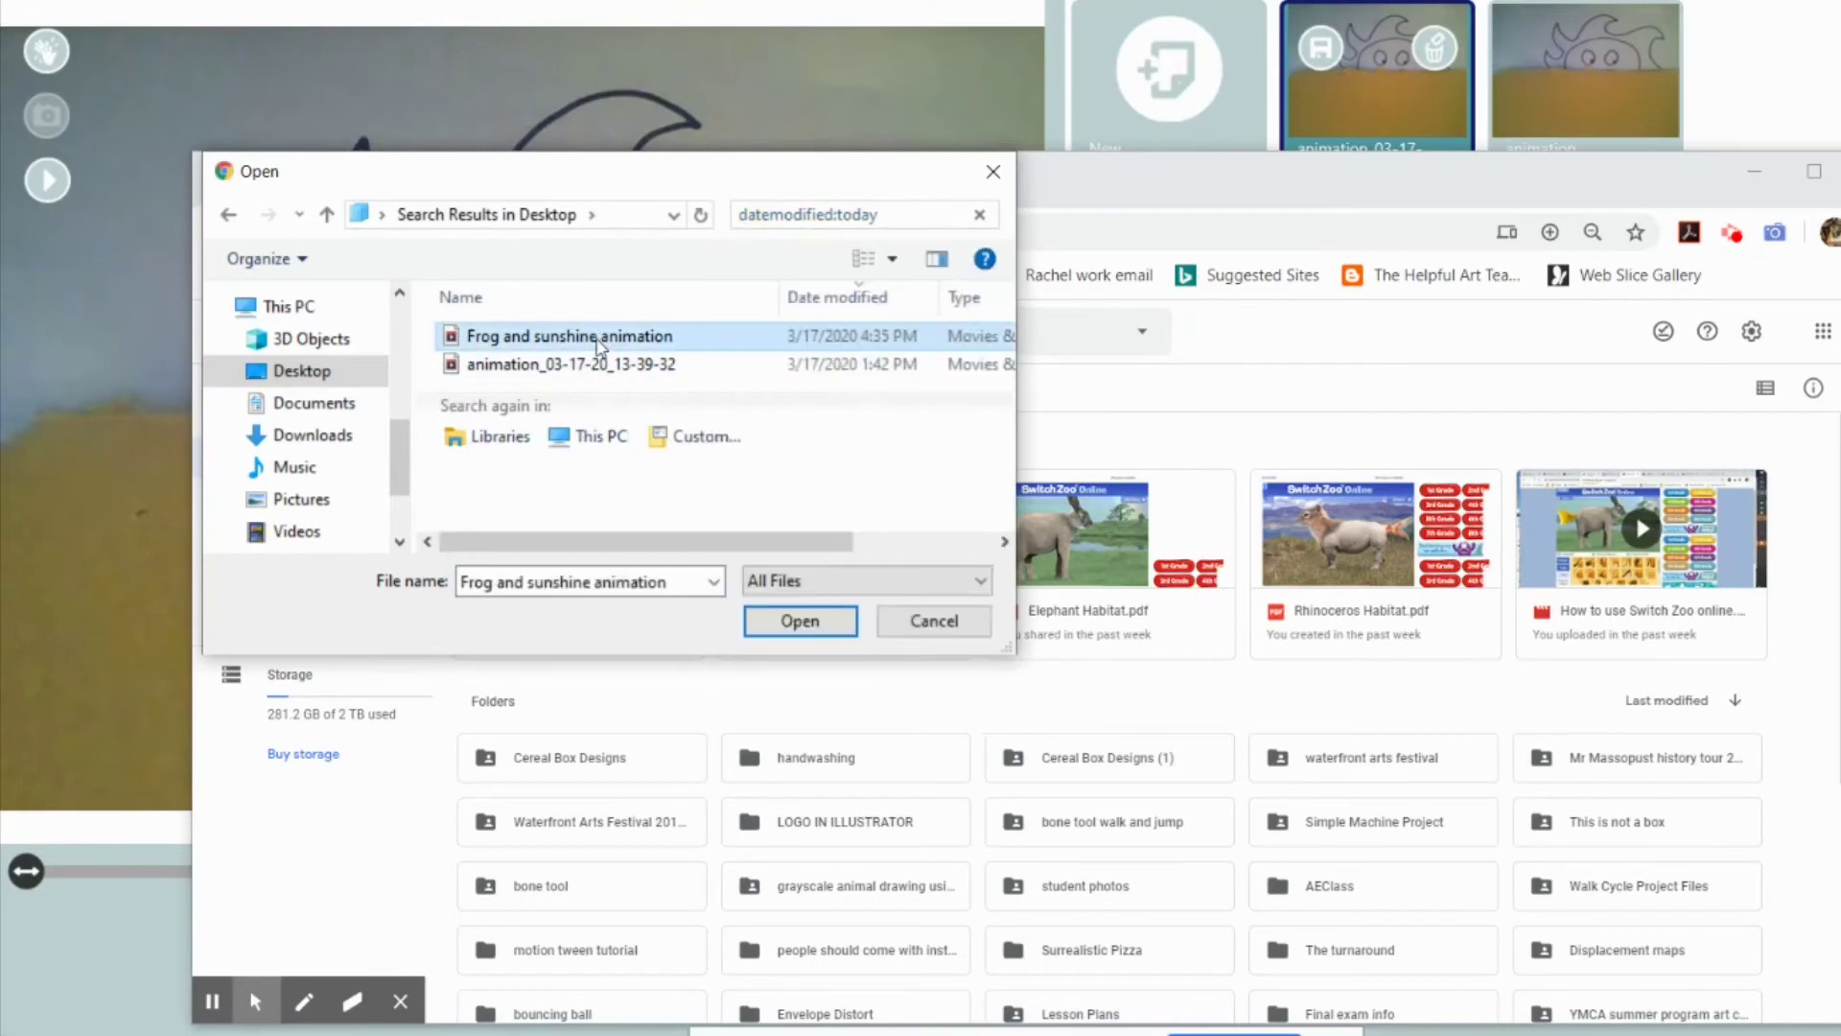
left_click(808, 621)
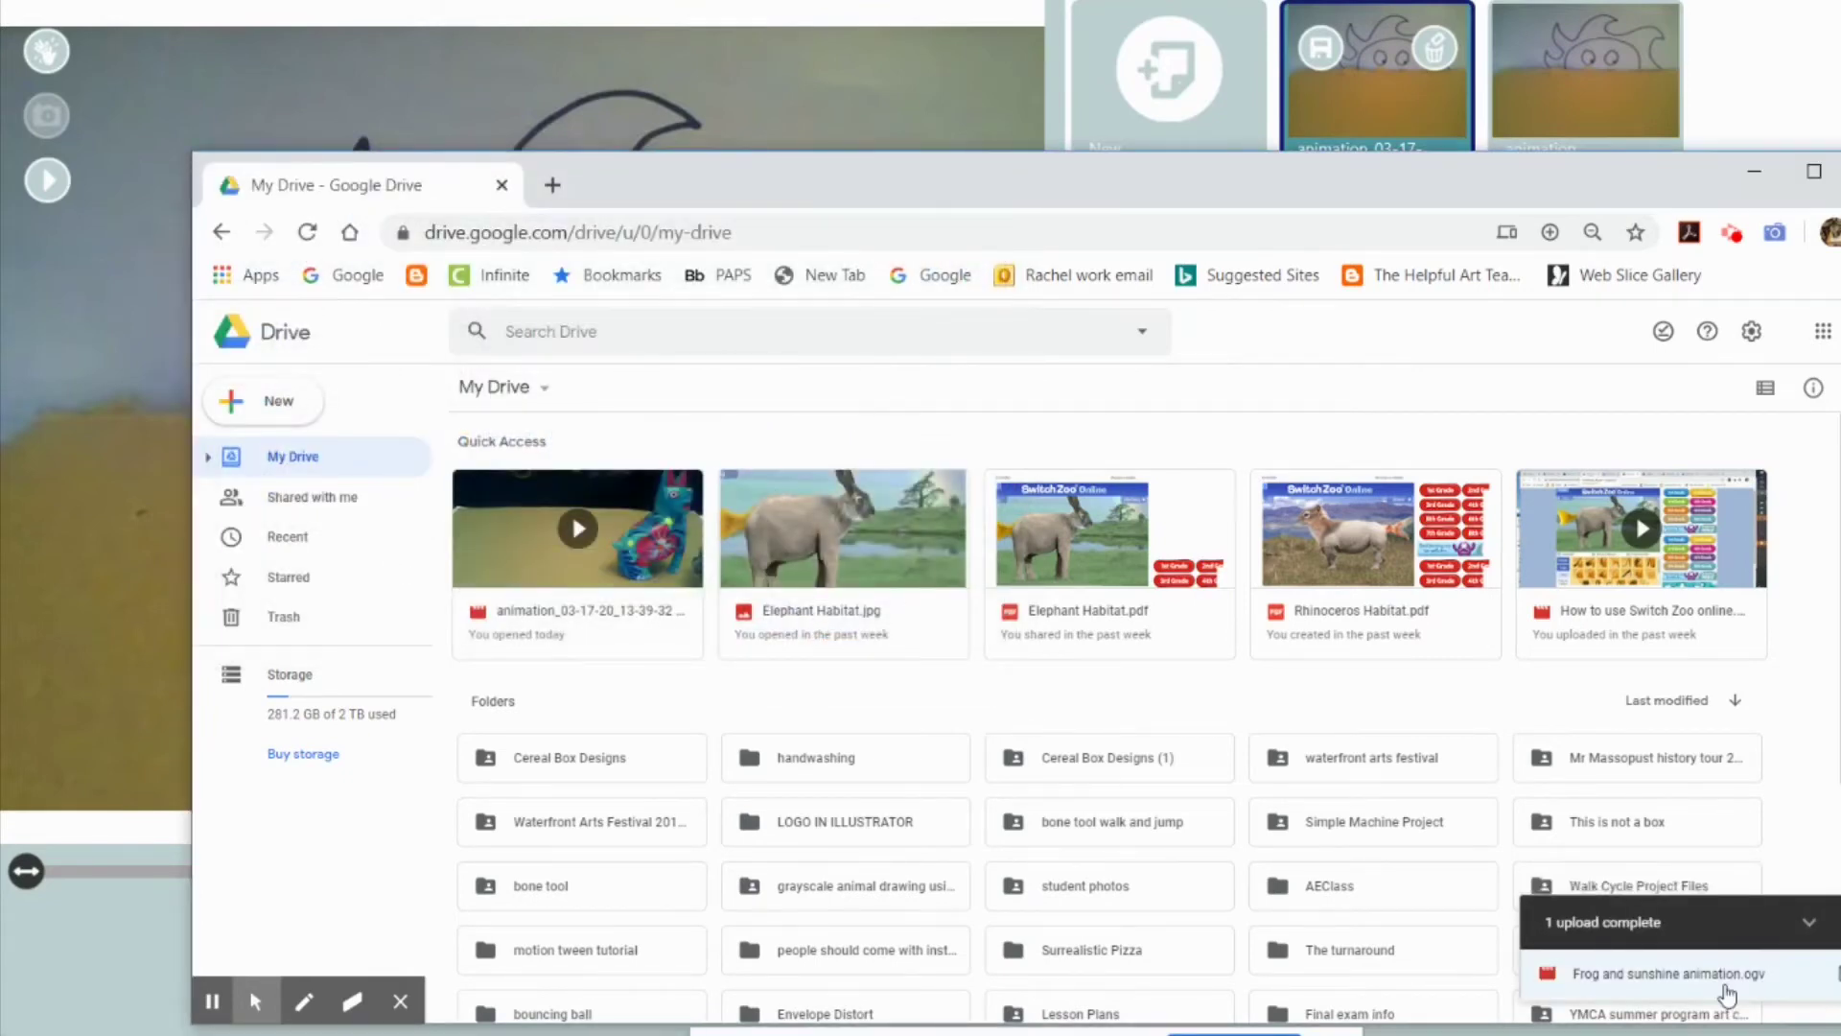
- Open the uploaded video with File Converter by Online-Convert, then return to My Drive
left_click(1630, 973)
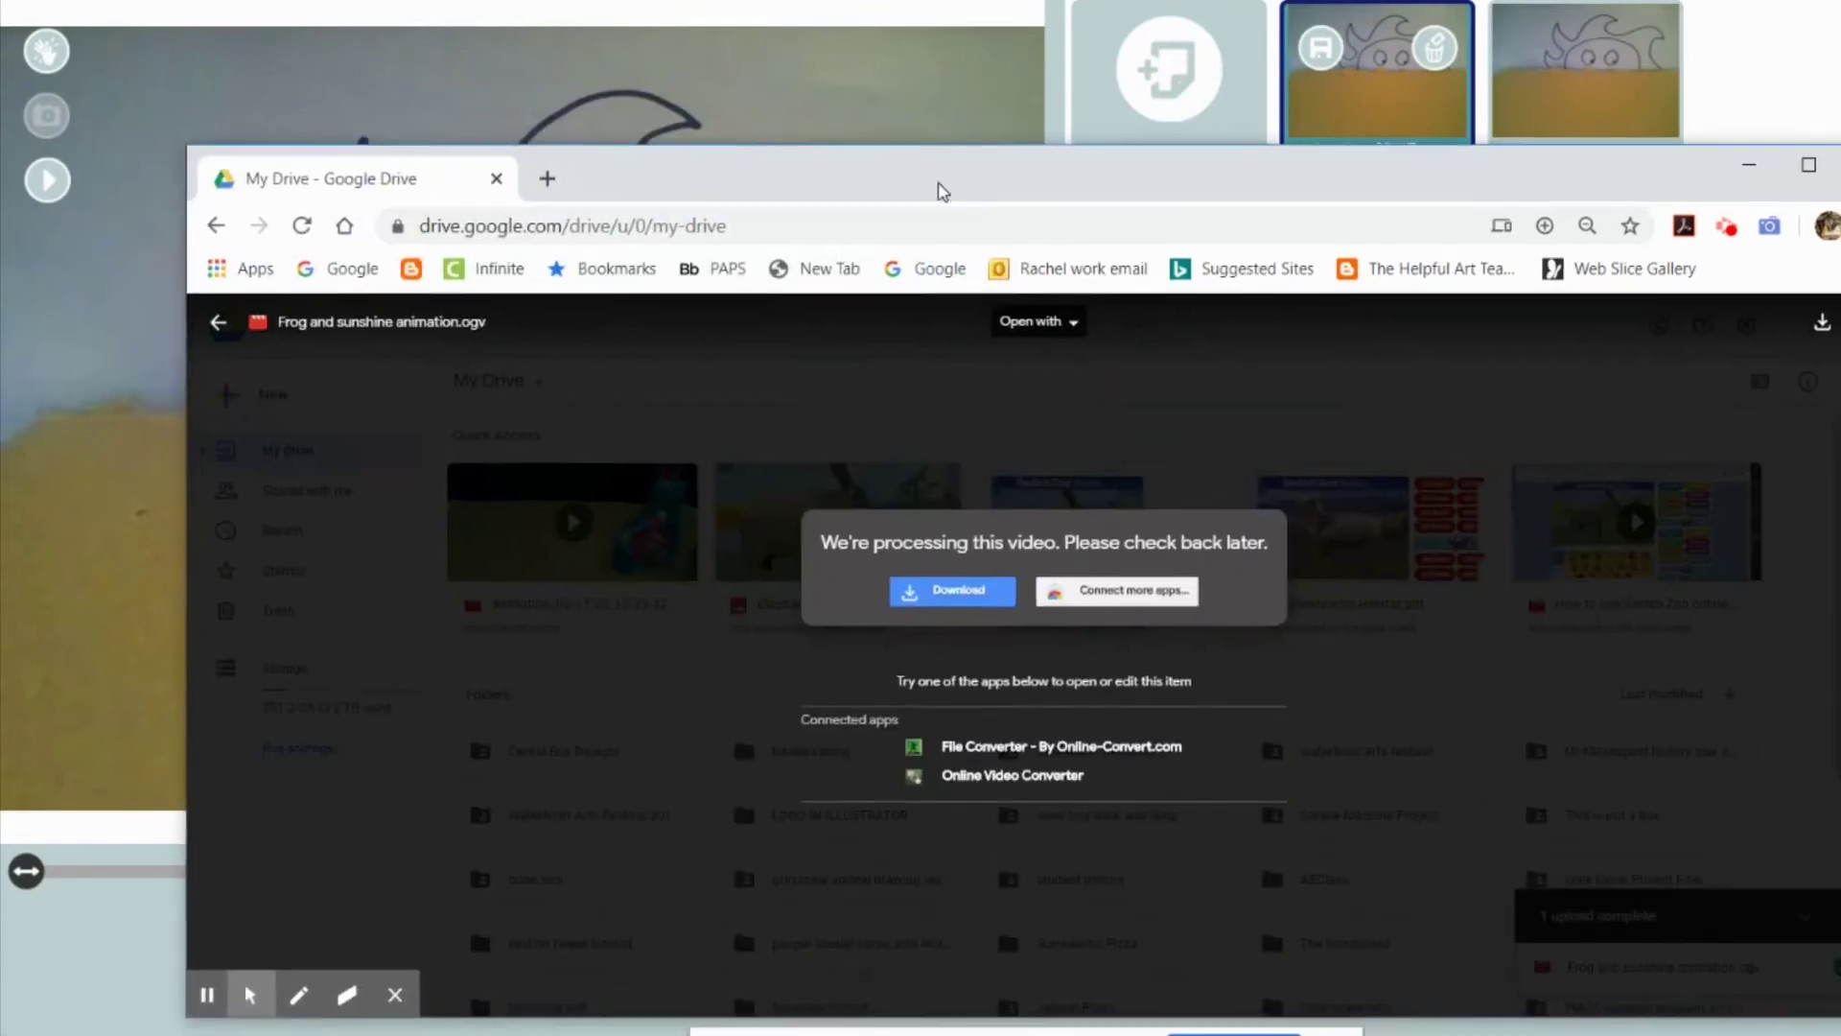
left_click_drag(936, 185, 876, 19)
left_click(1015, 170)
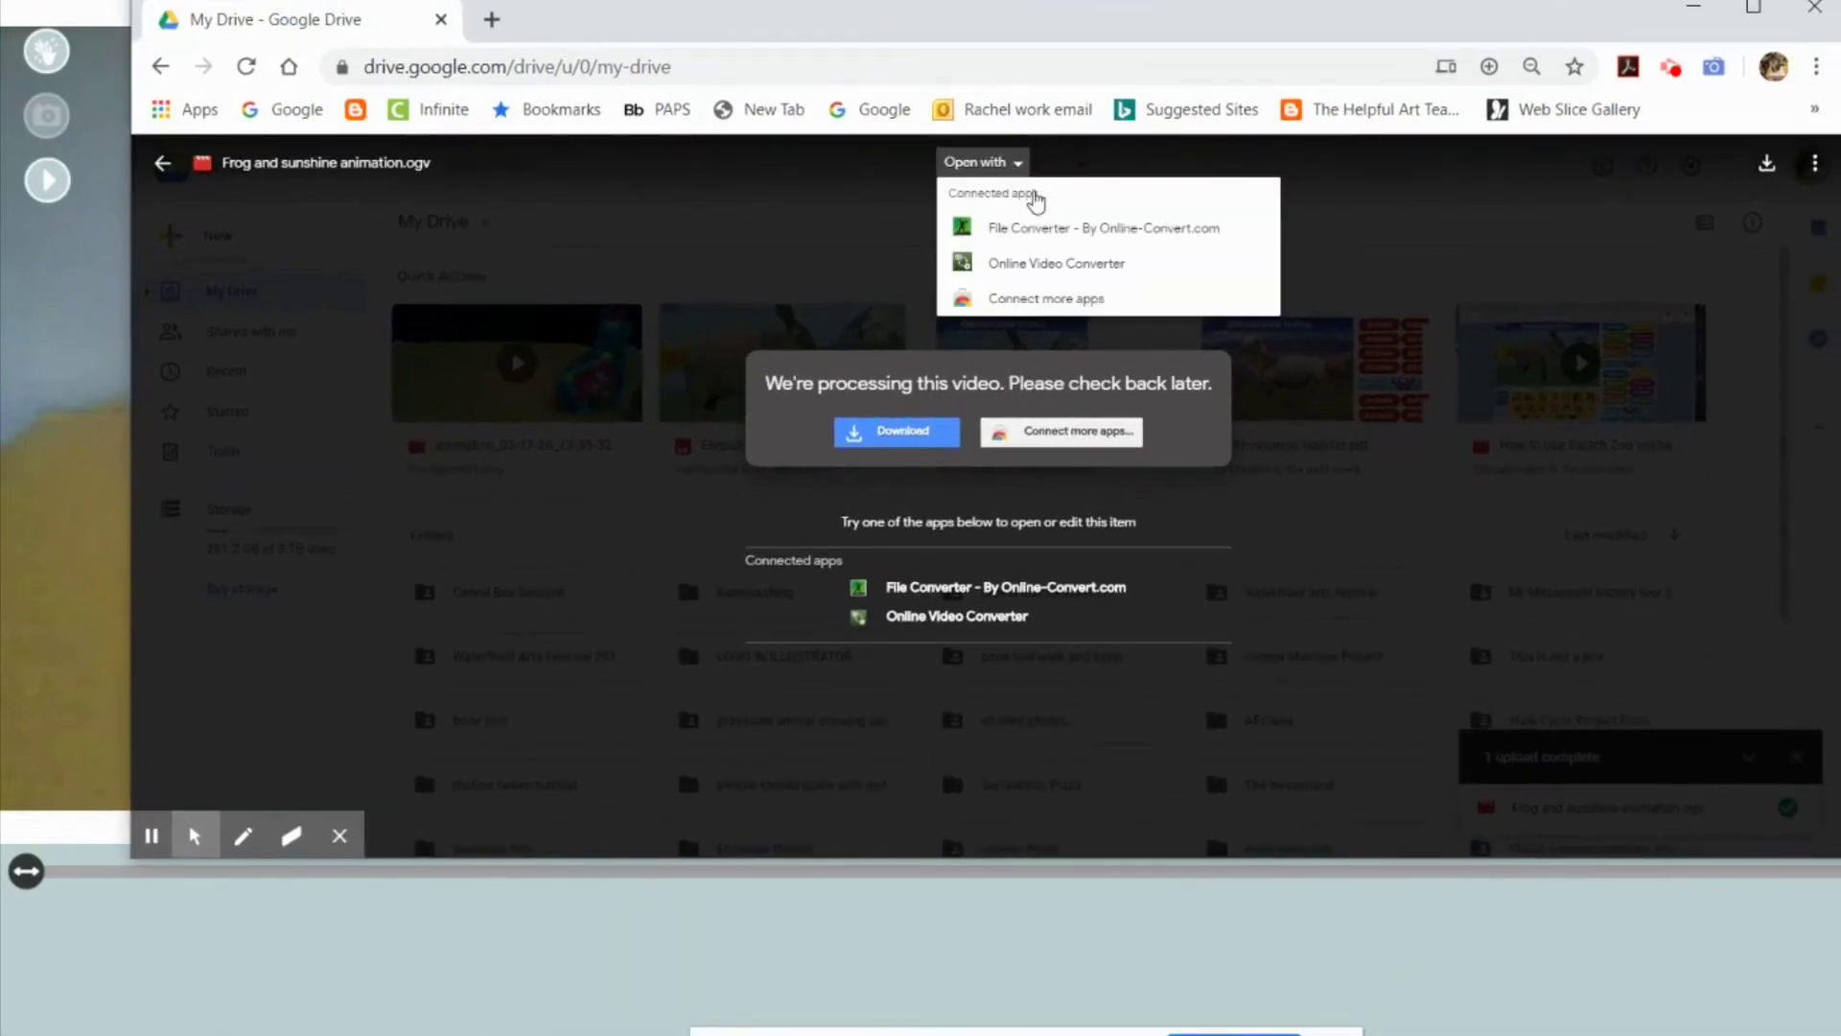
left_click(1055, 230)
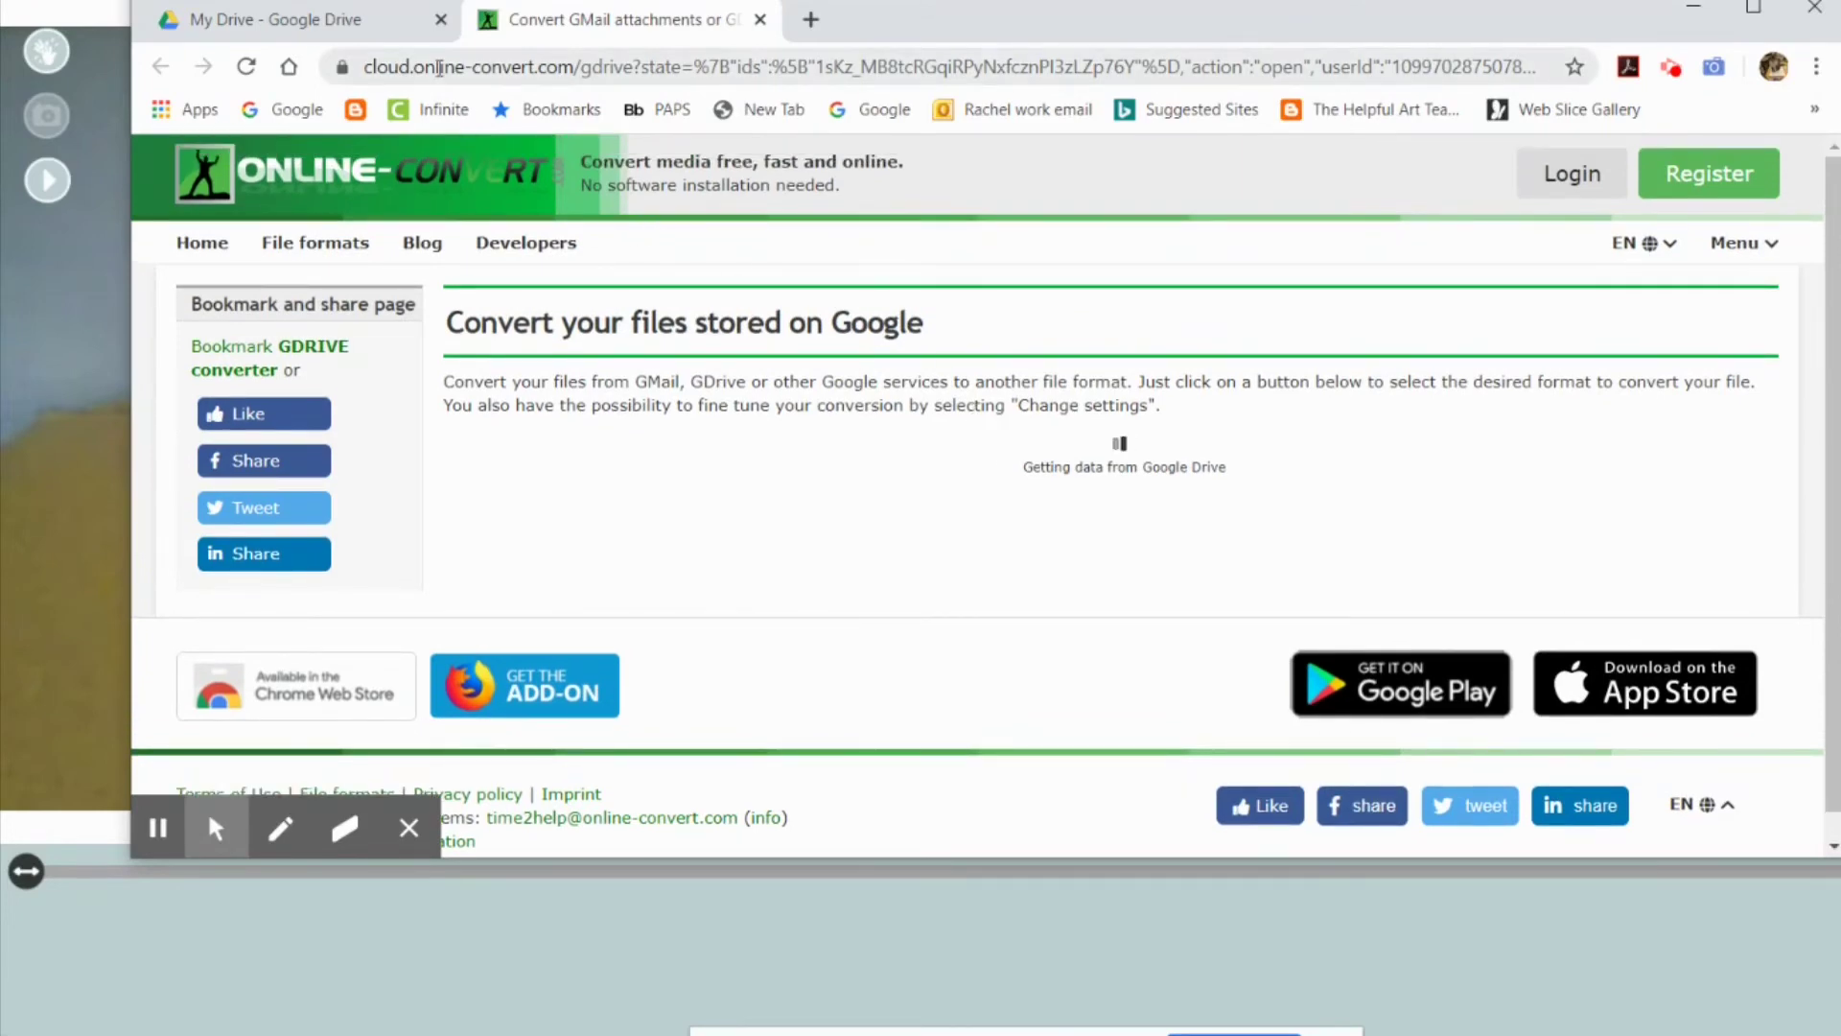
left_click(364, 20)
left_click(158, 162)
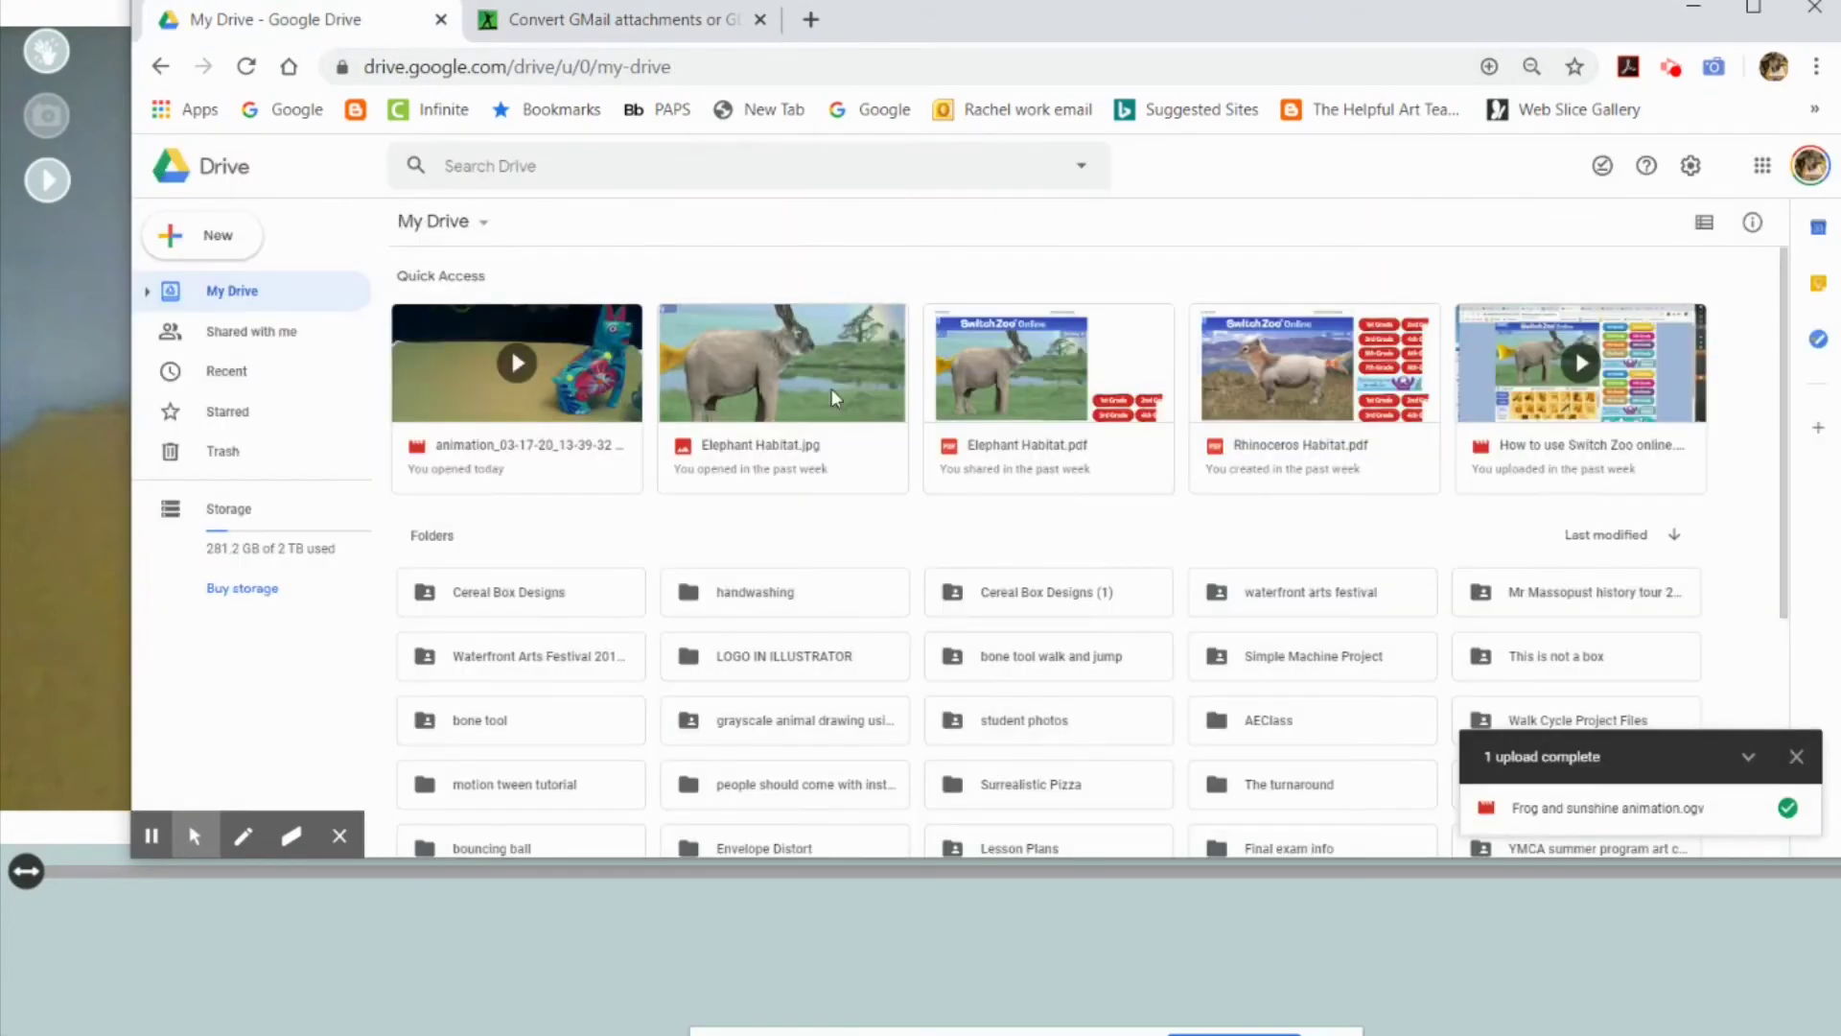
- Open the Frog video in Online Video Converter and convert it to mp4
left_click(1594, 808)
left_click(980, 165)
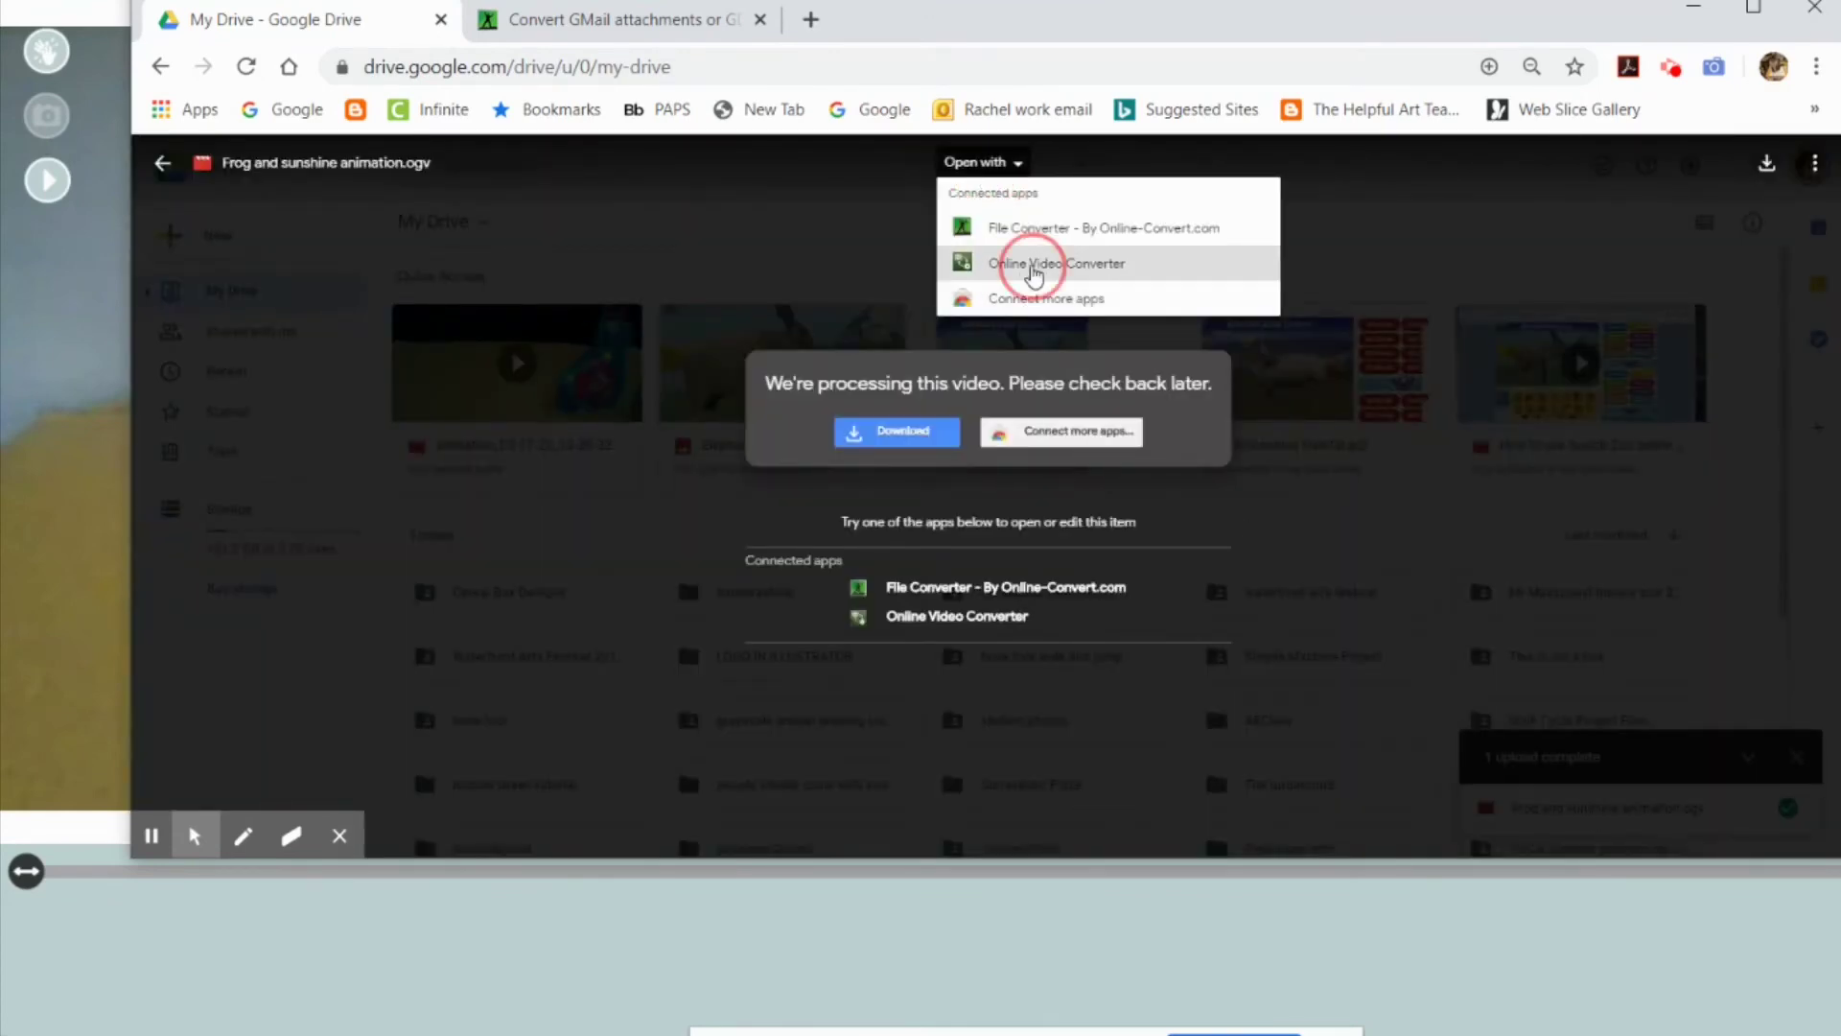
left_click(1032, 273)
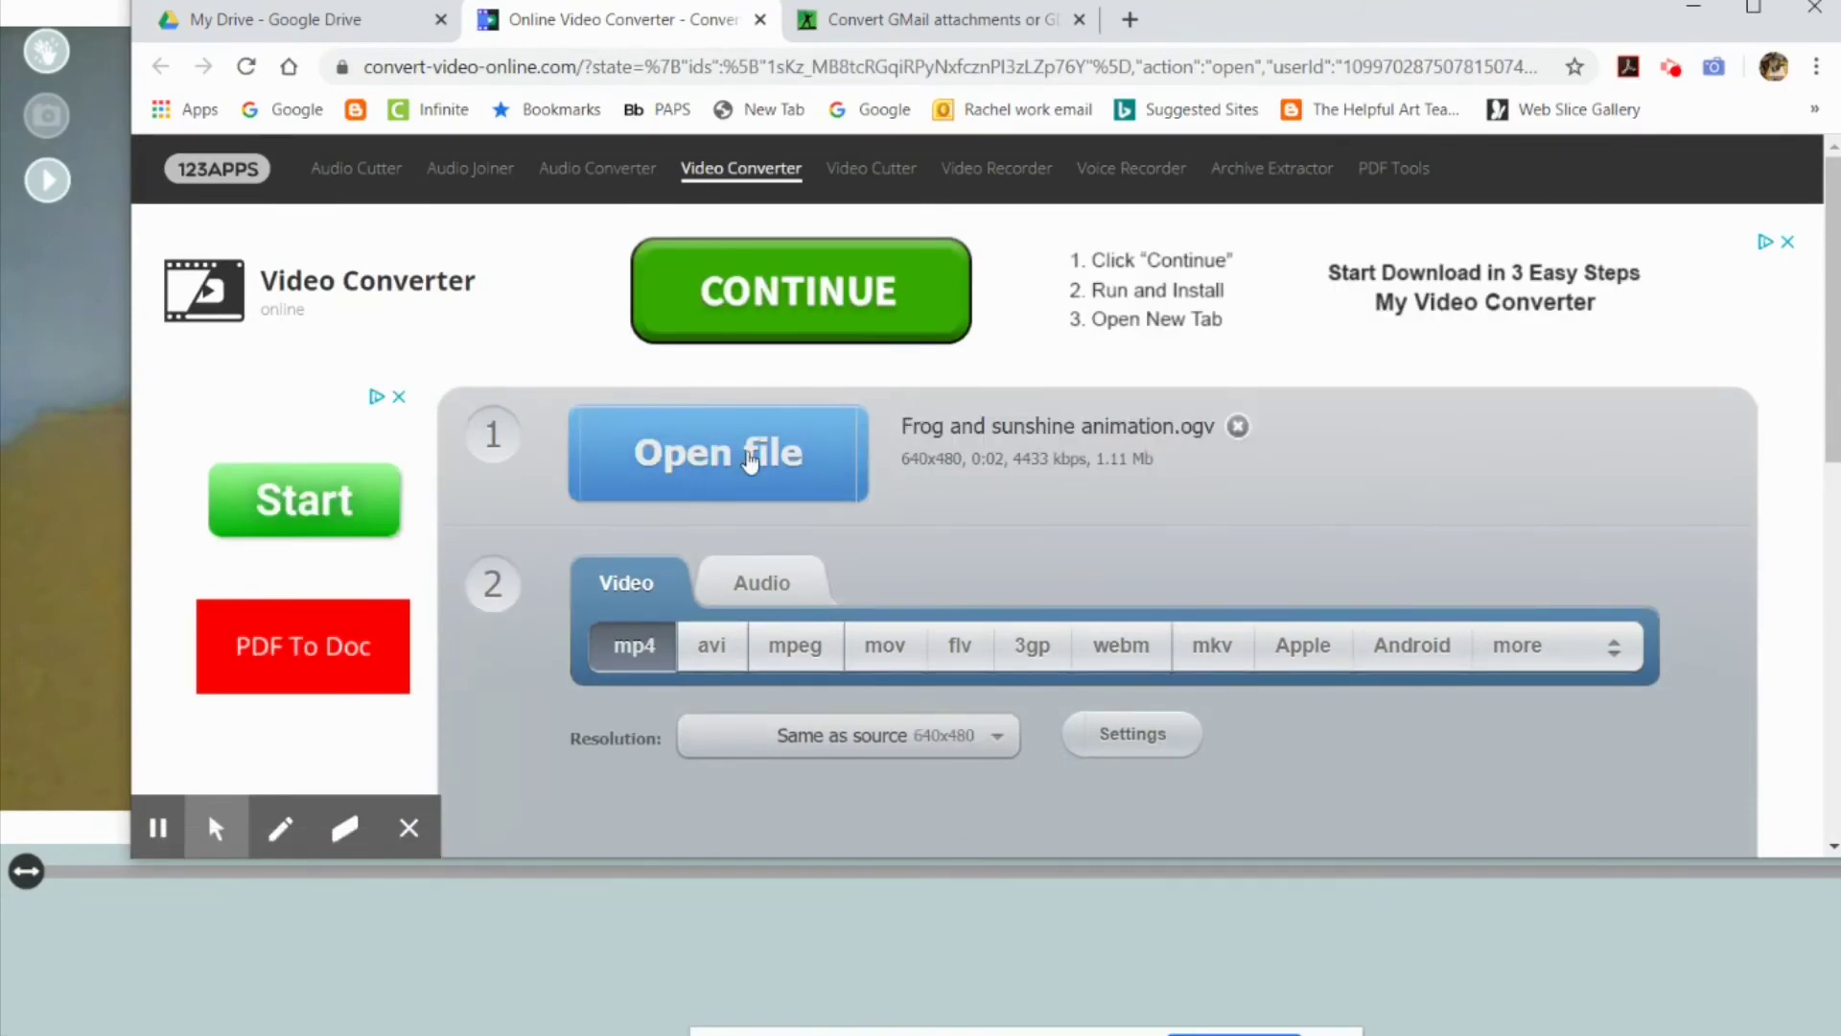
scroll(1019, 559, "down", 5)
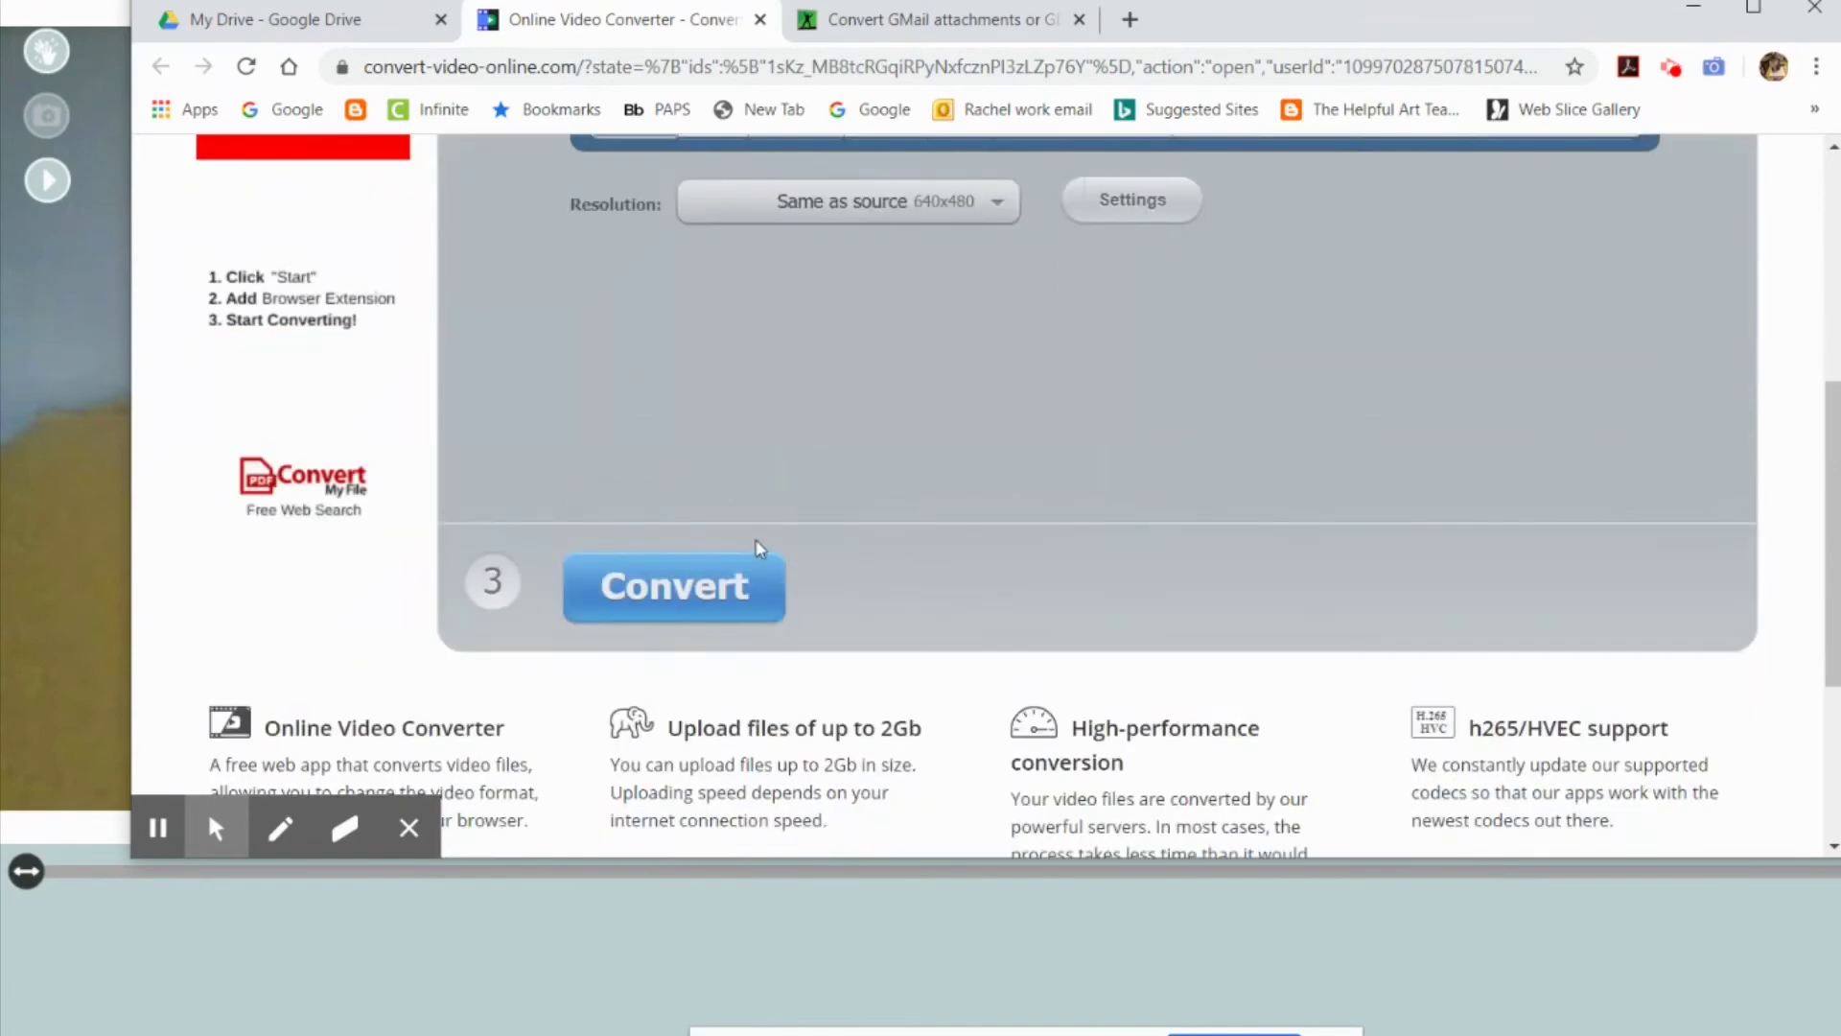
scroll(727, 546, "up", 3)
scroll(727, 547, "down", 5)
left_click(719, 475)
- Save the converted mp4 to My Drive in Google Drive
scroll(718, 468, "up", 4)
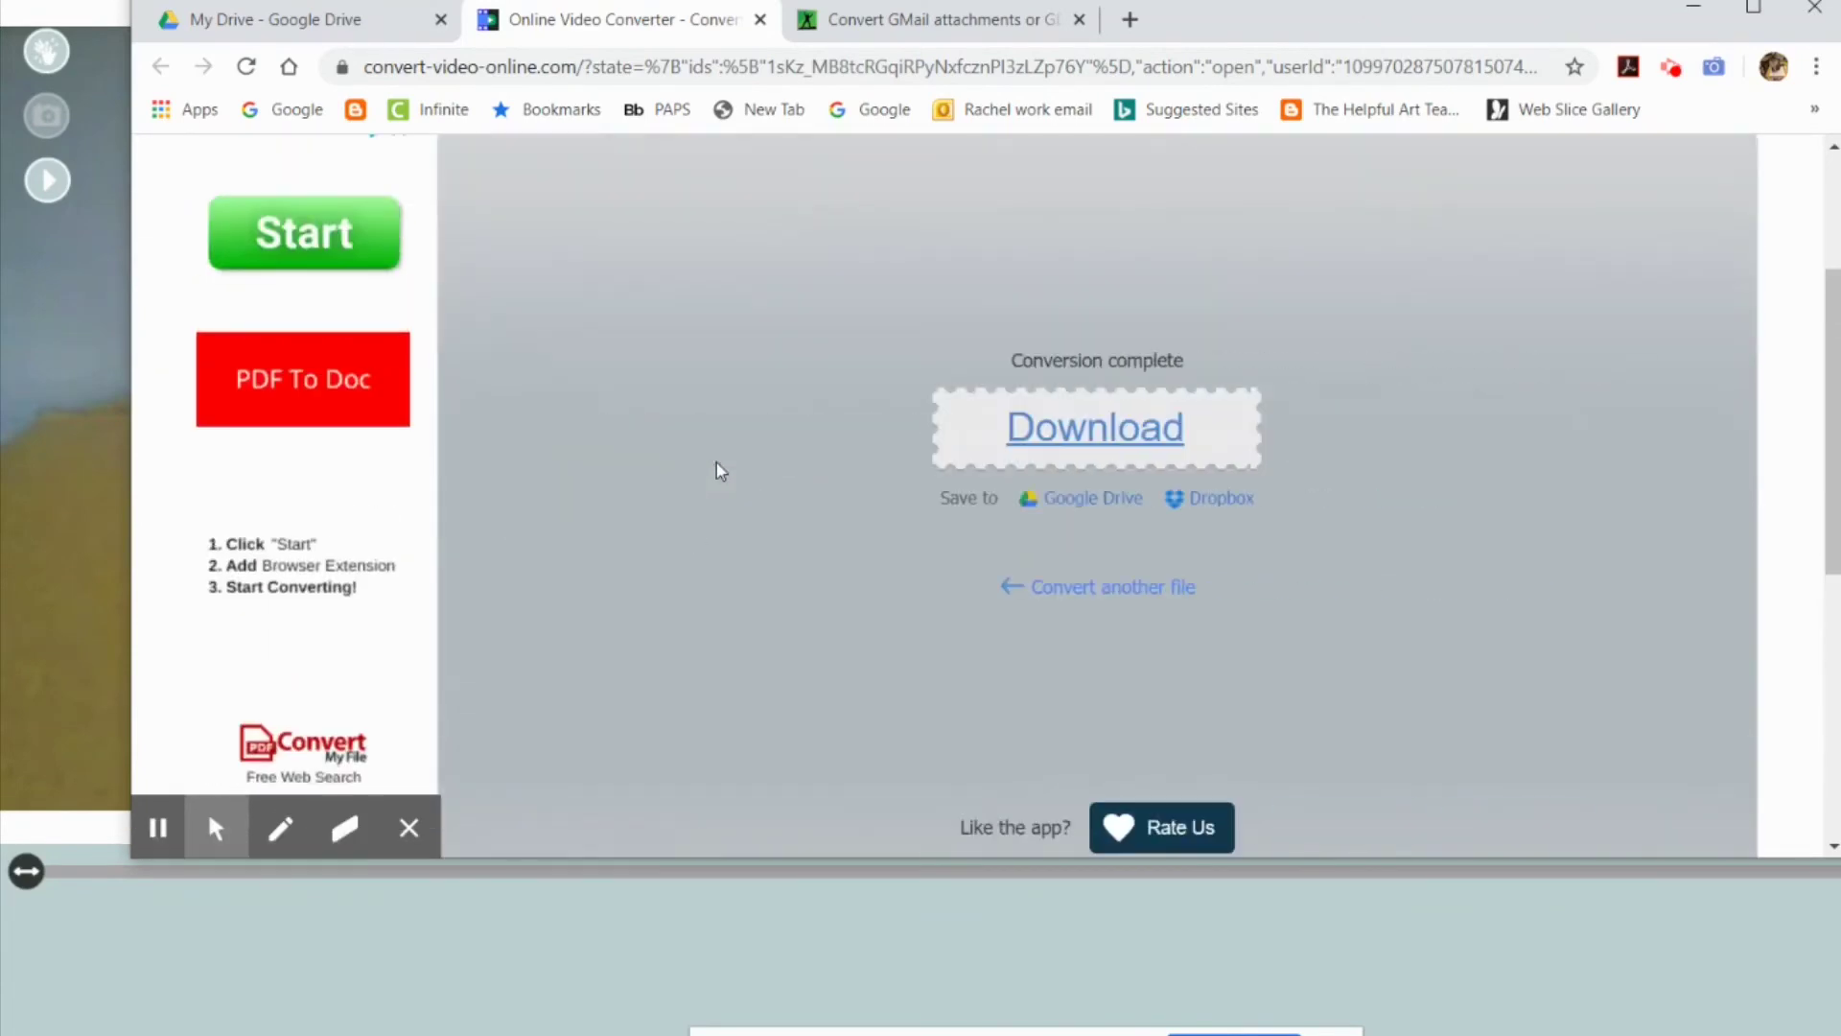
mouse_move(1083, 503)
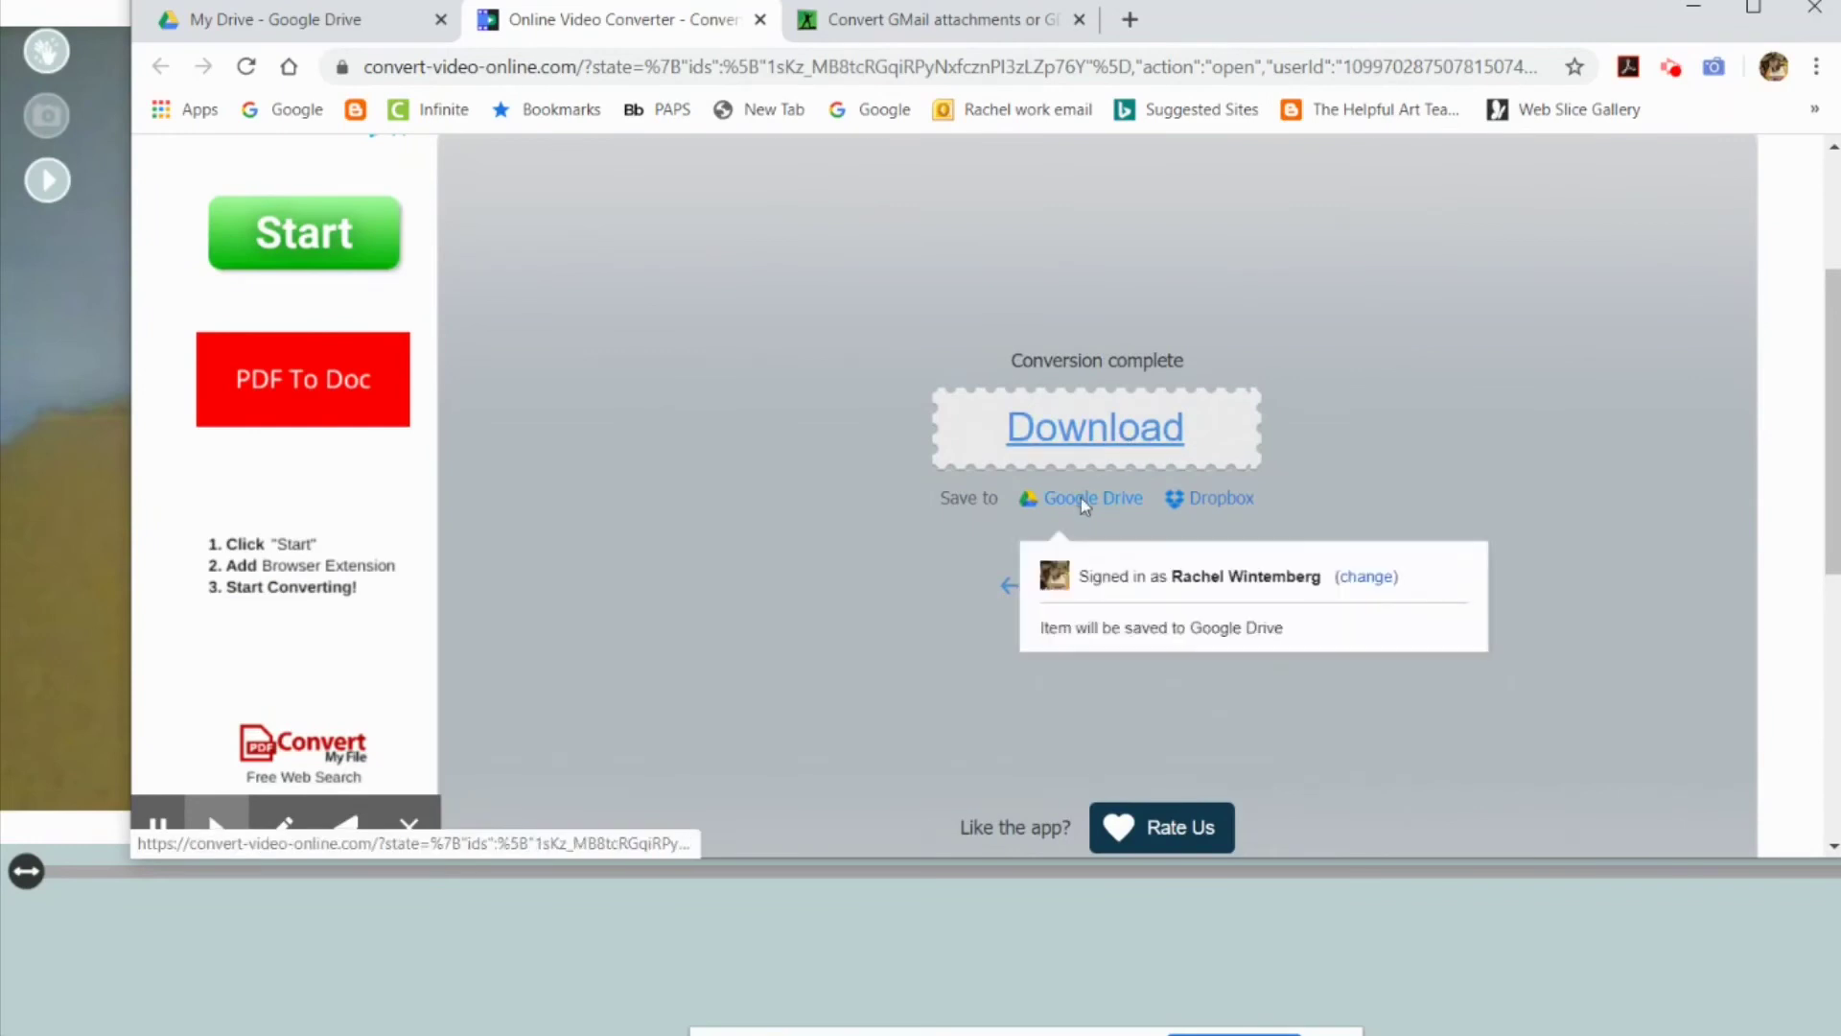
left_click(1059, 499)
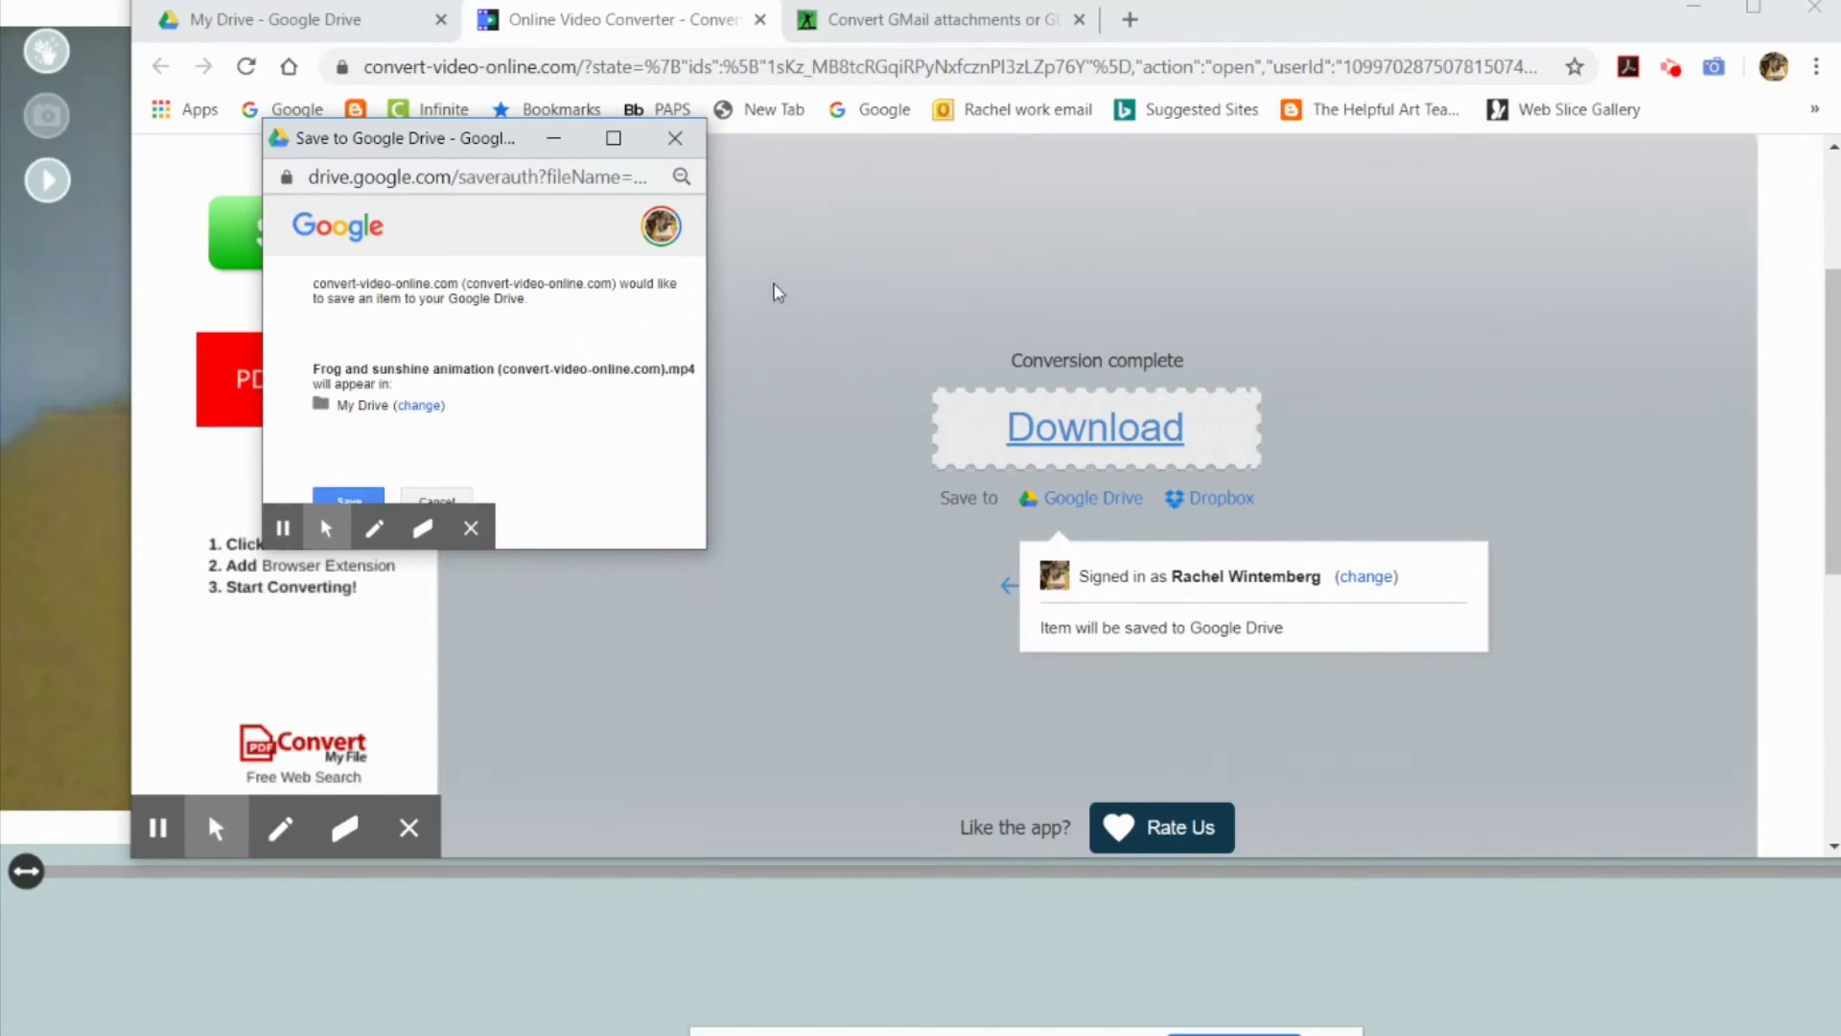
left_click(675, 137)
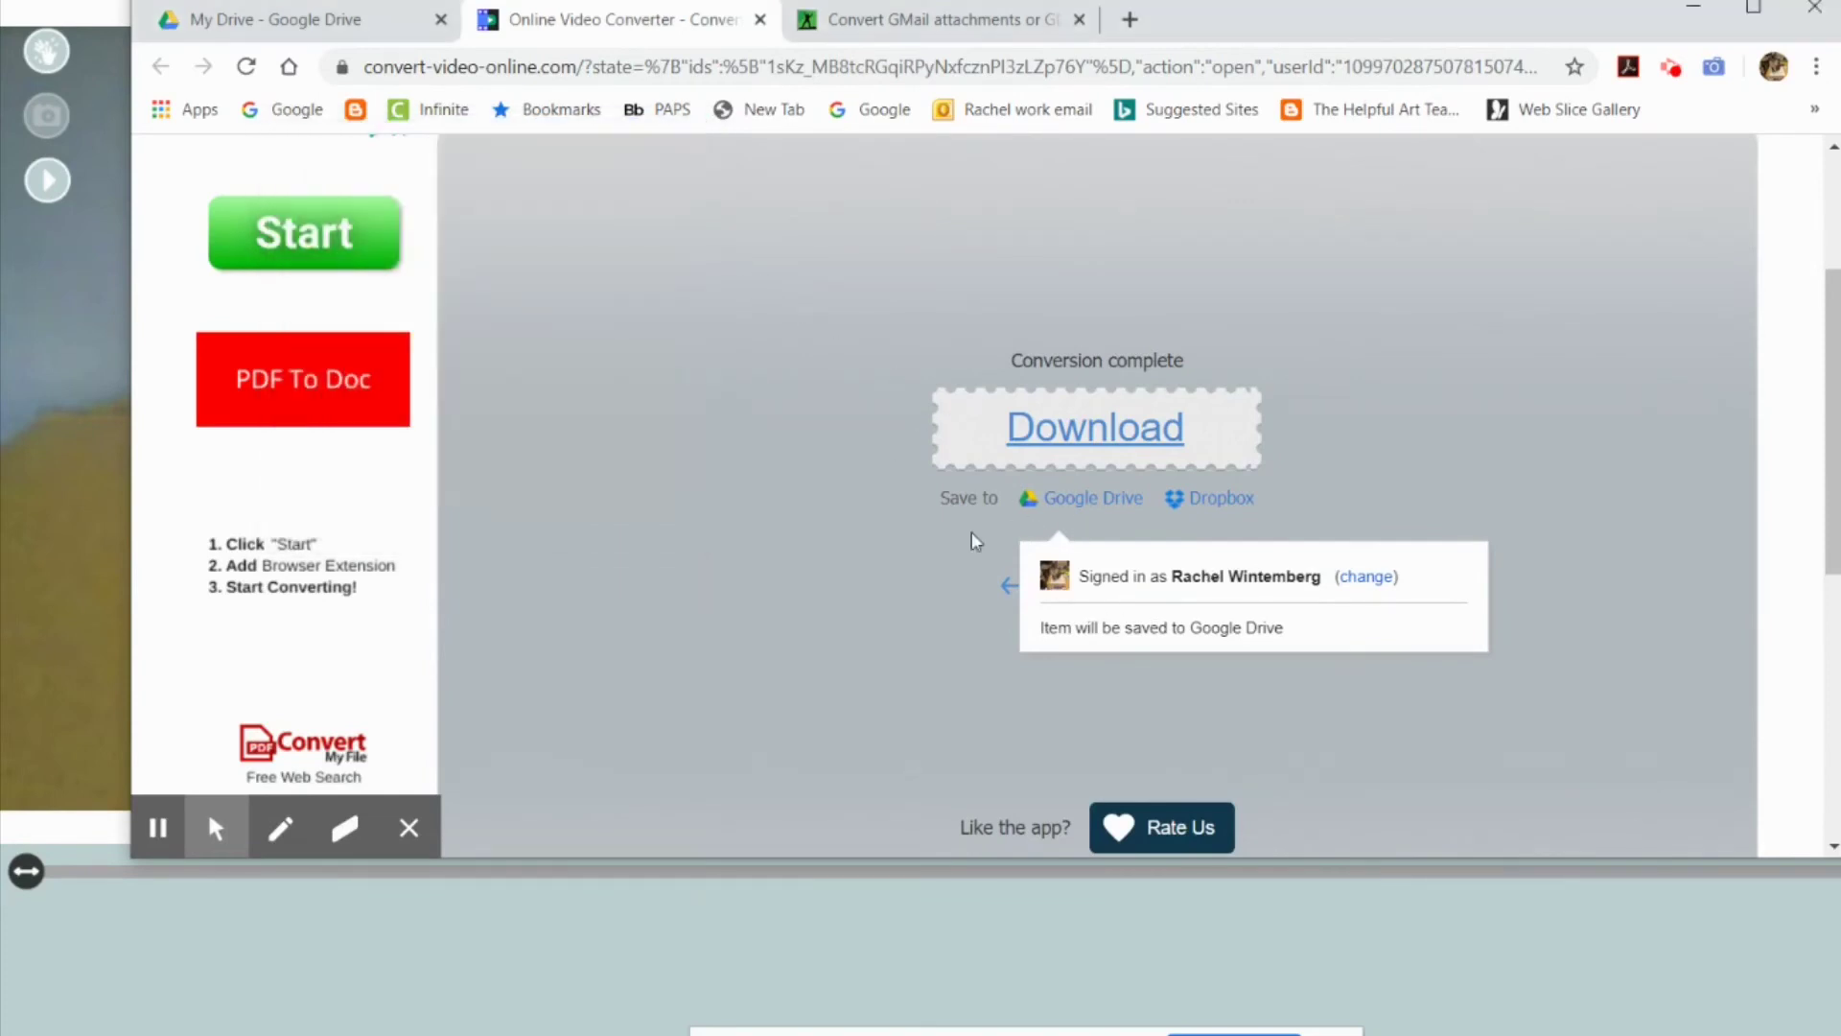
left_click(1100, 499)
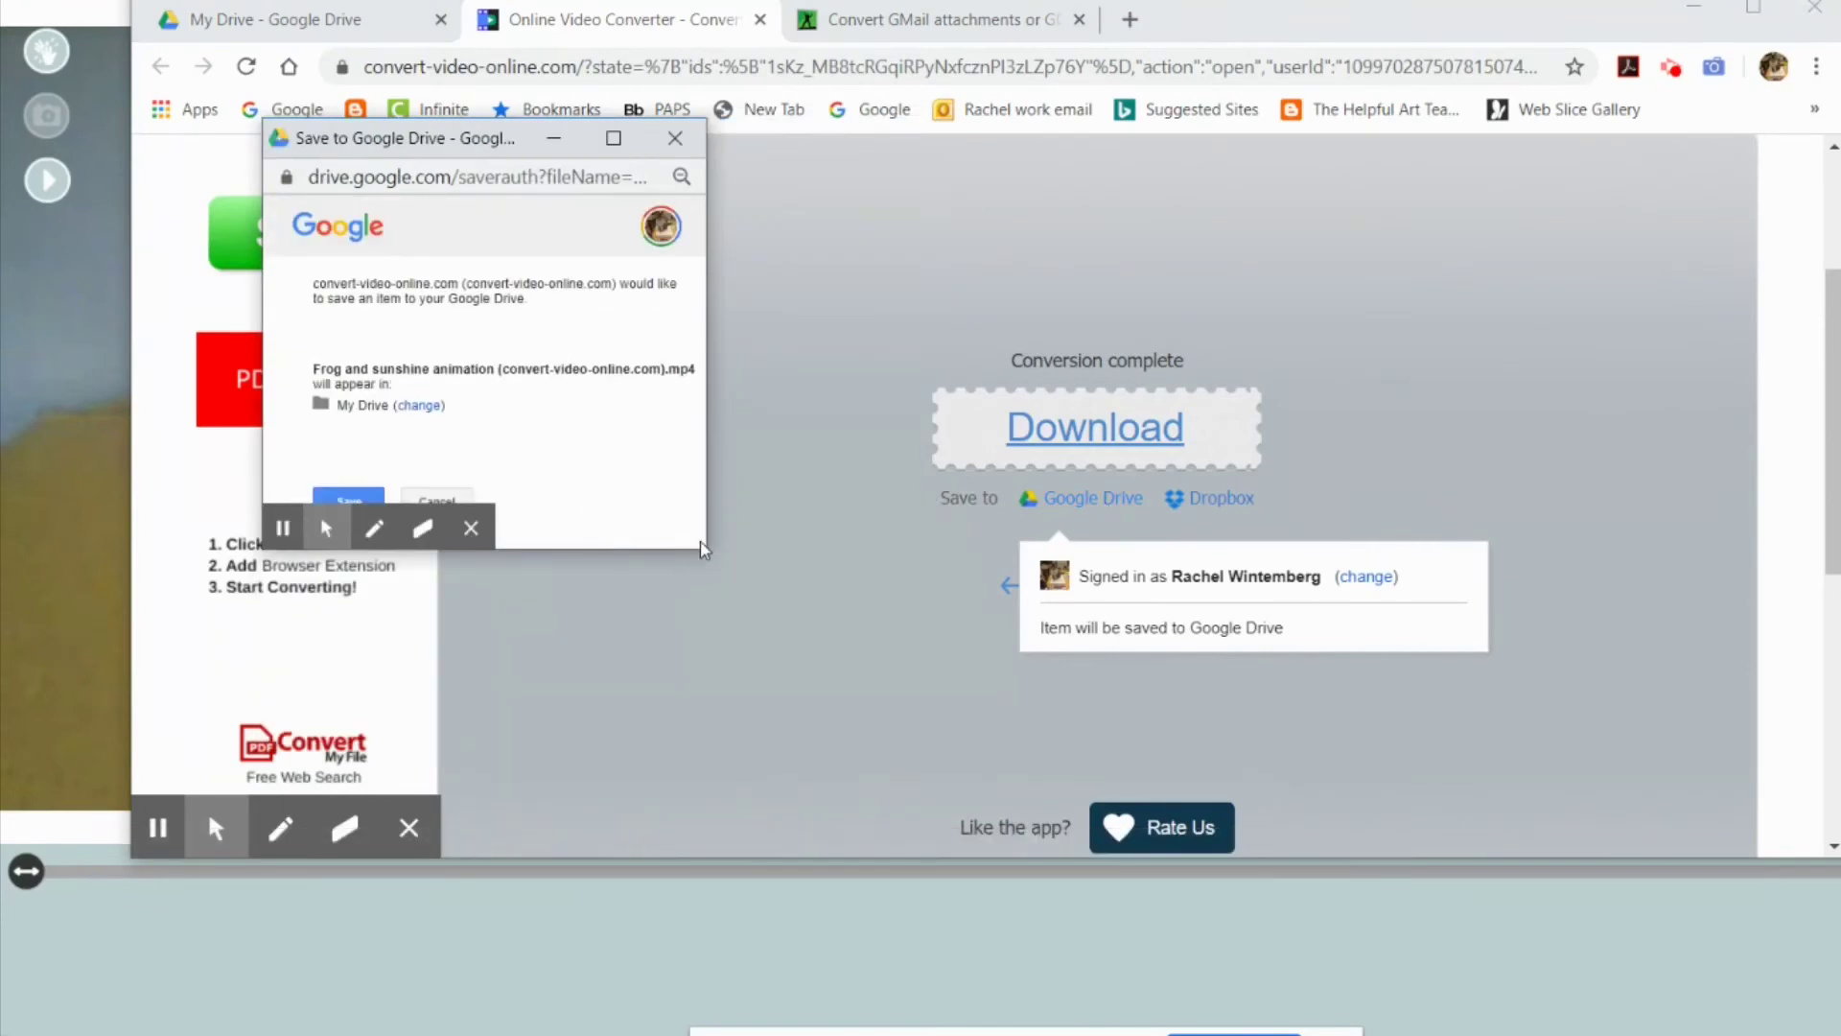
left_click(471, 528)
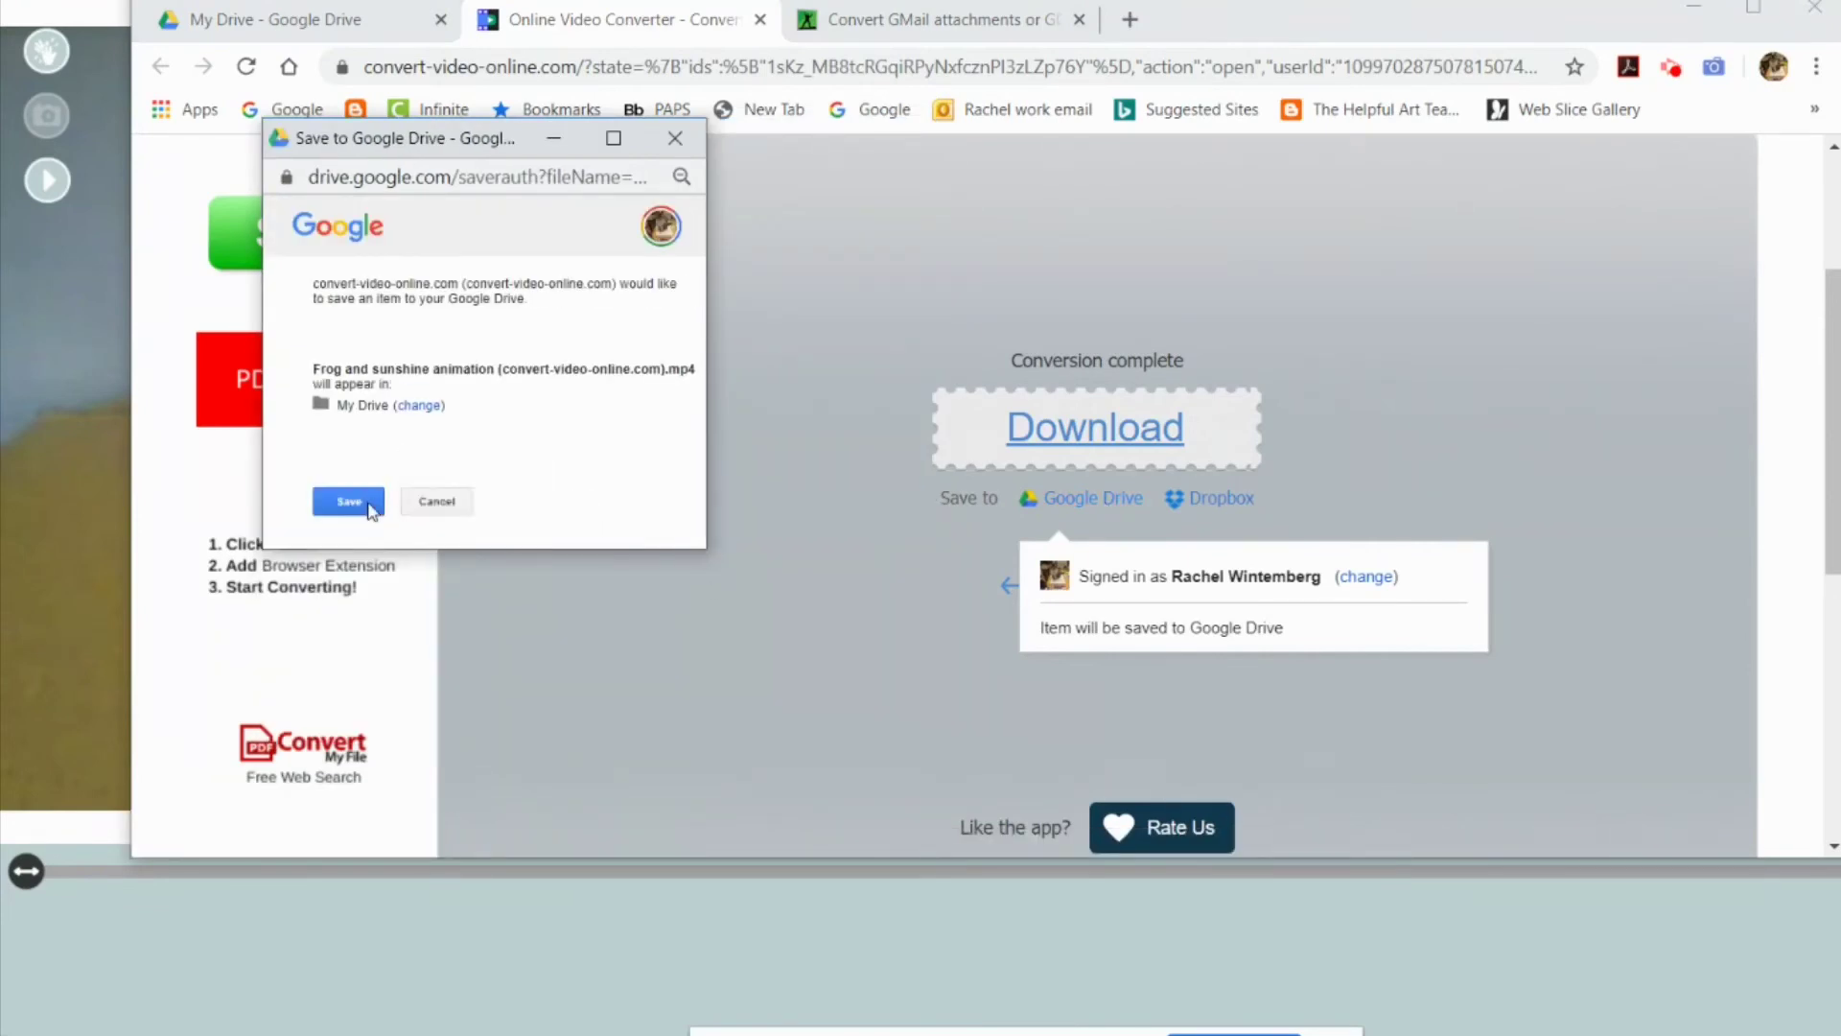
left_click(350, 501)
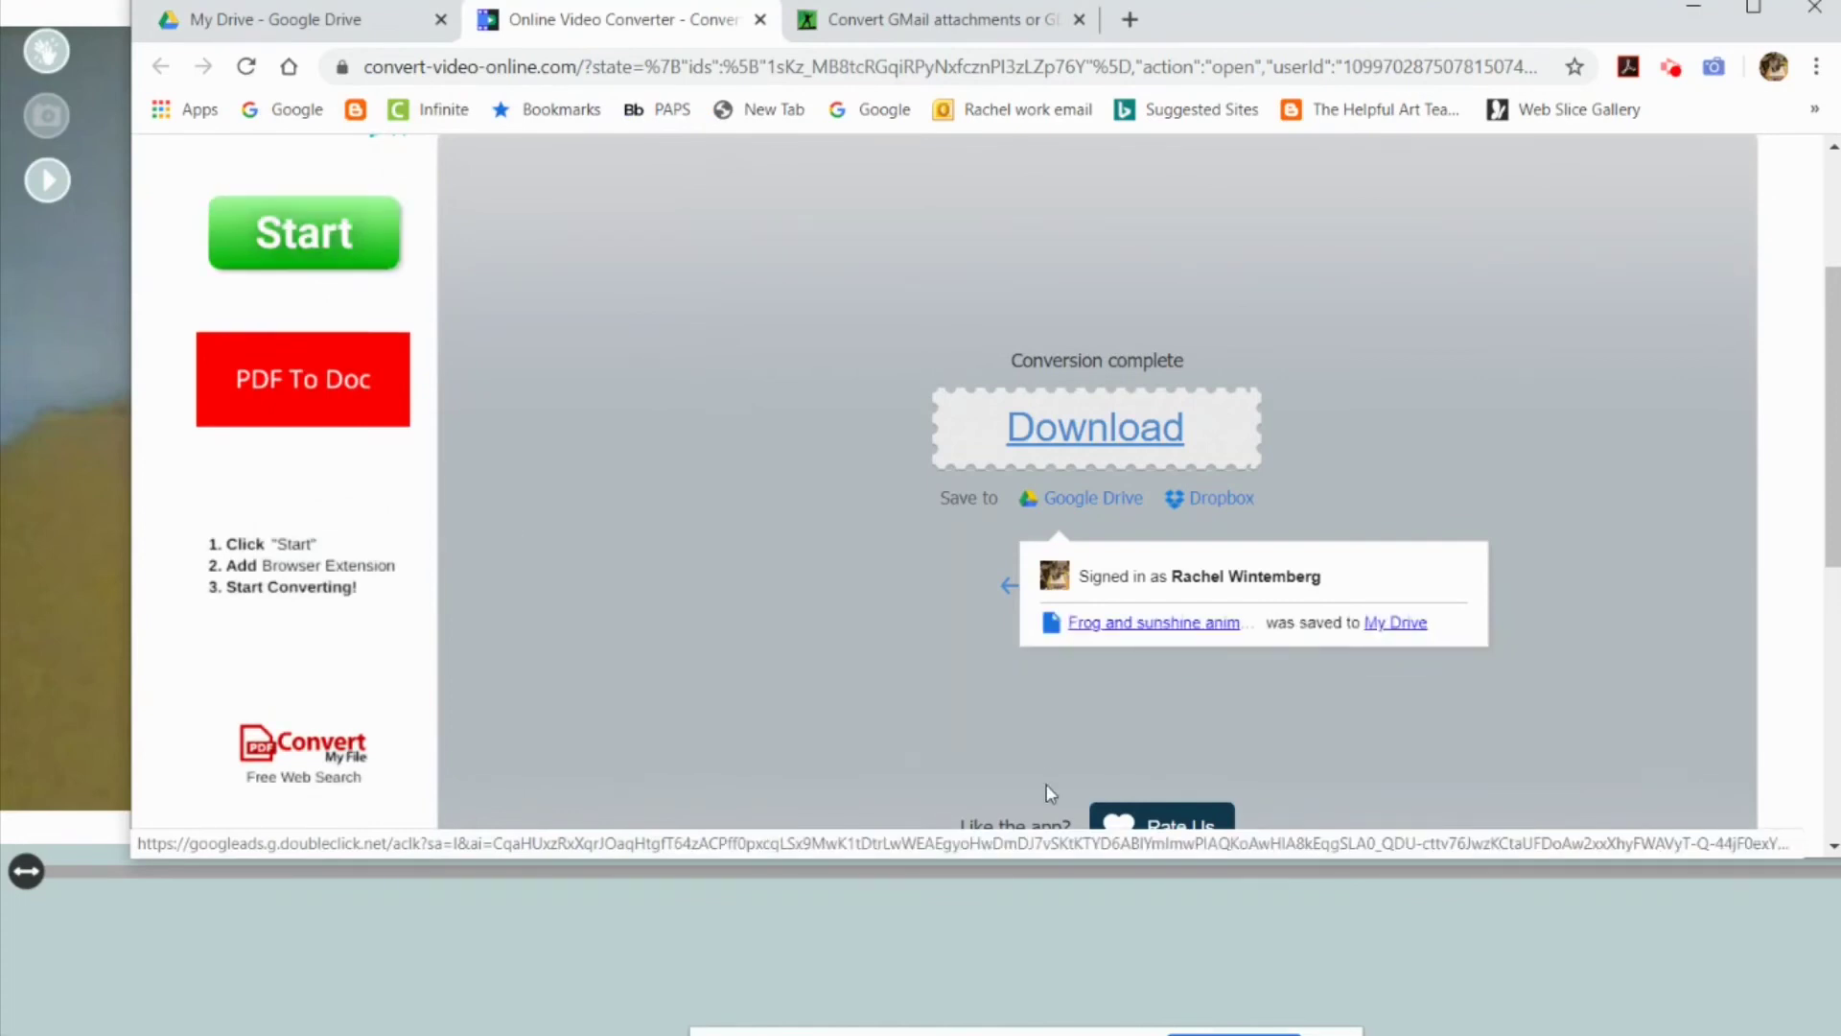
- In My Drive, locate the converted Frog and sunshine animation mp4 and open its preview
left_click(1394, 625)
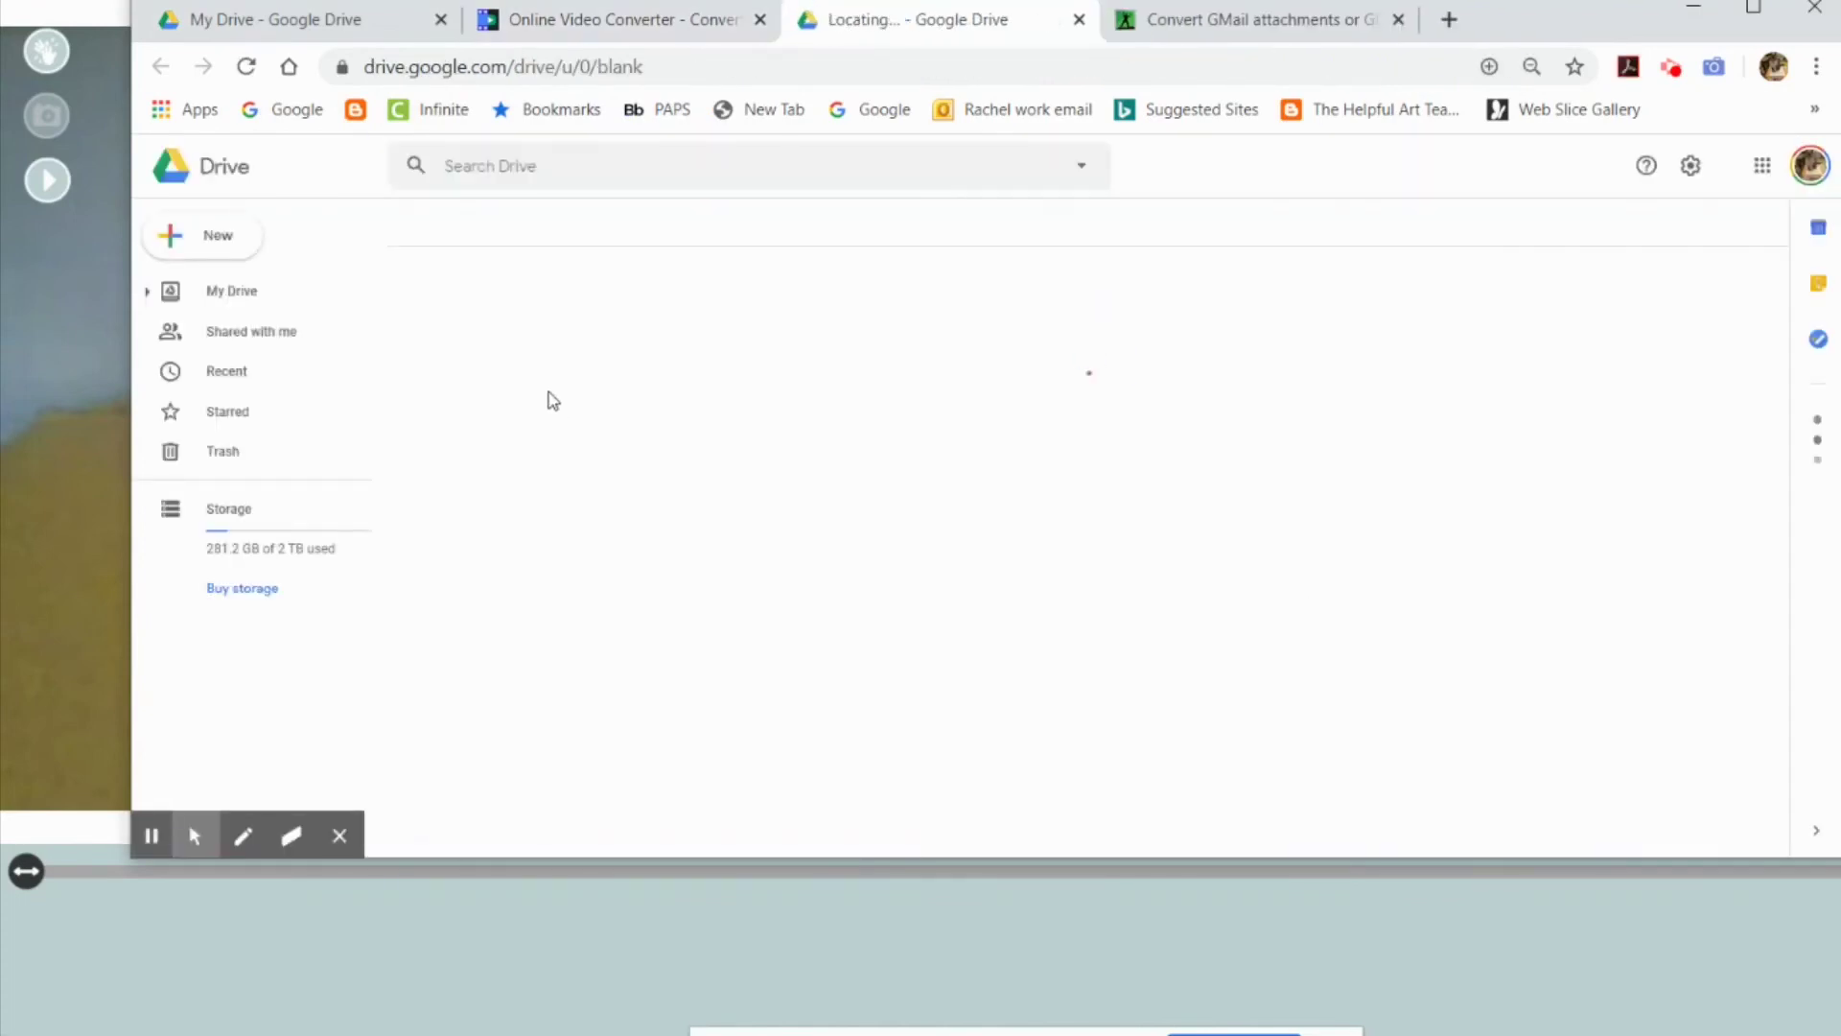
left_click(542, 439)
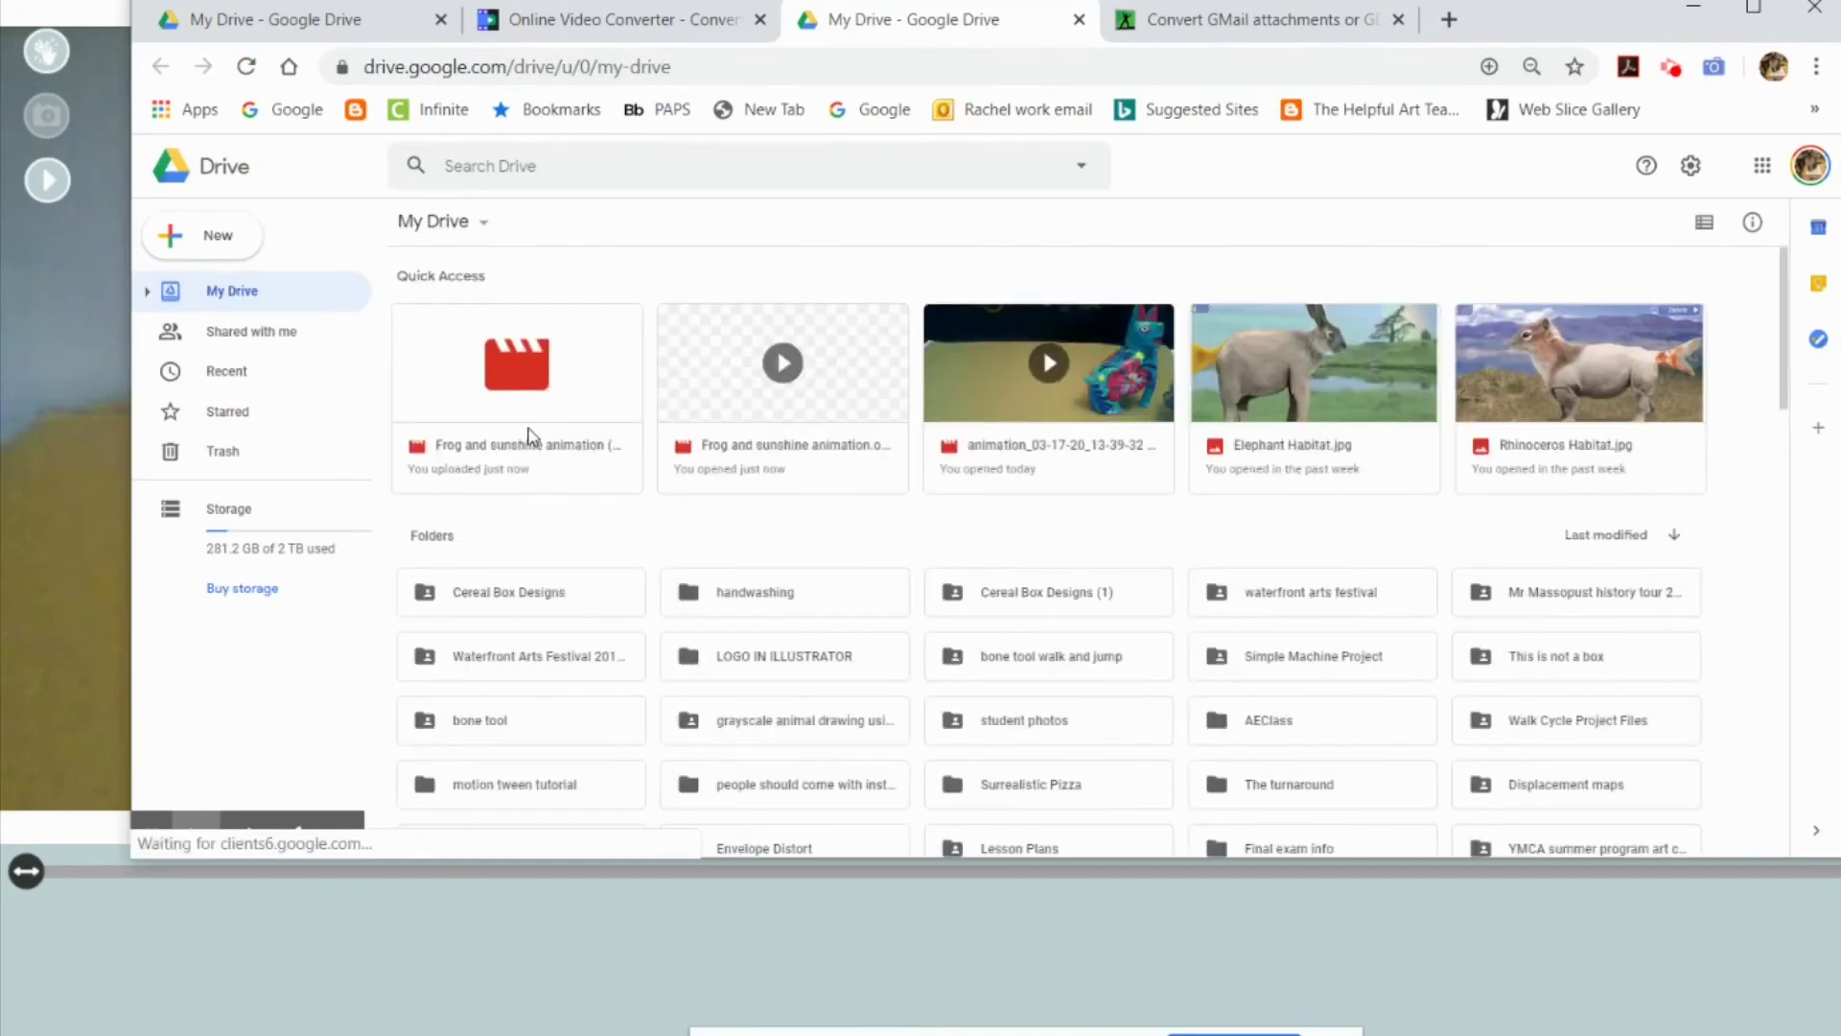
scroll(717, 648, "down", 10)
scroll(717, 648, "down", 3)
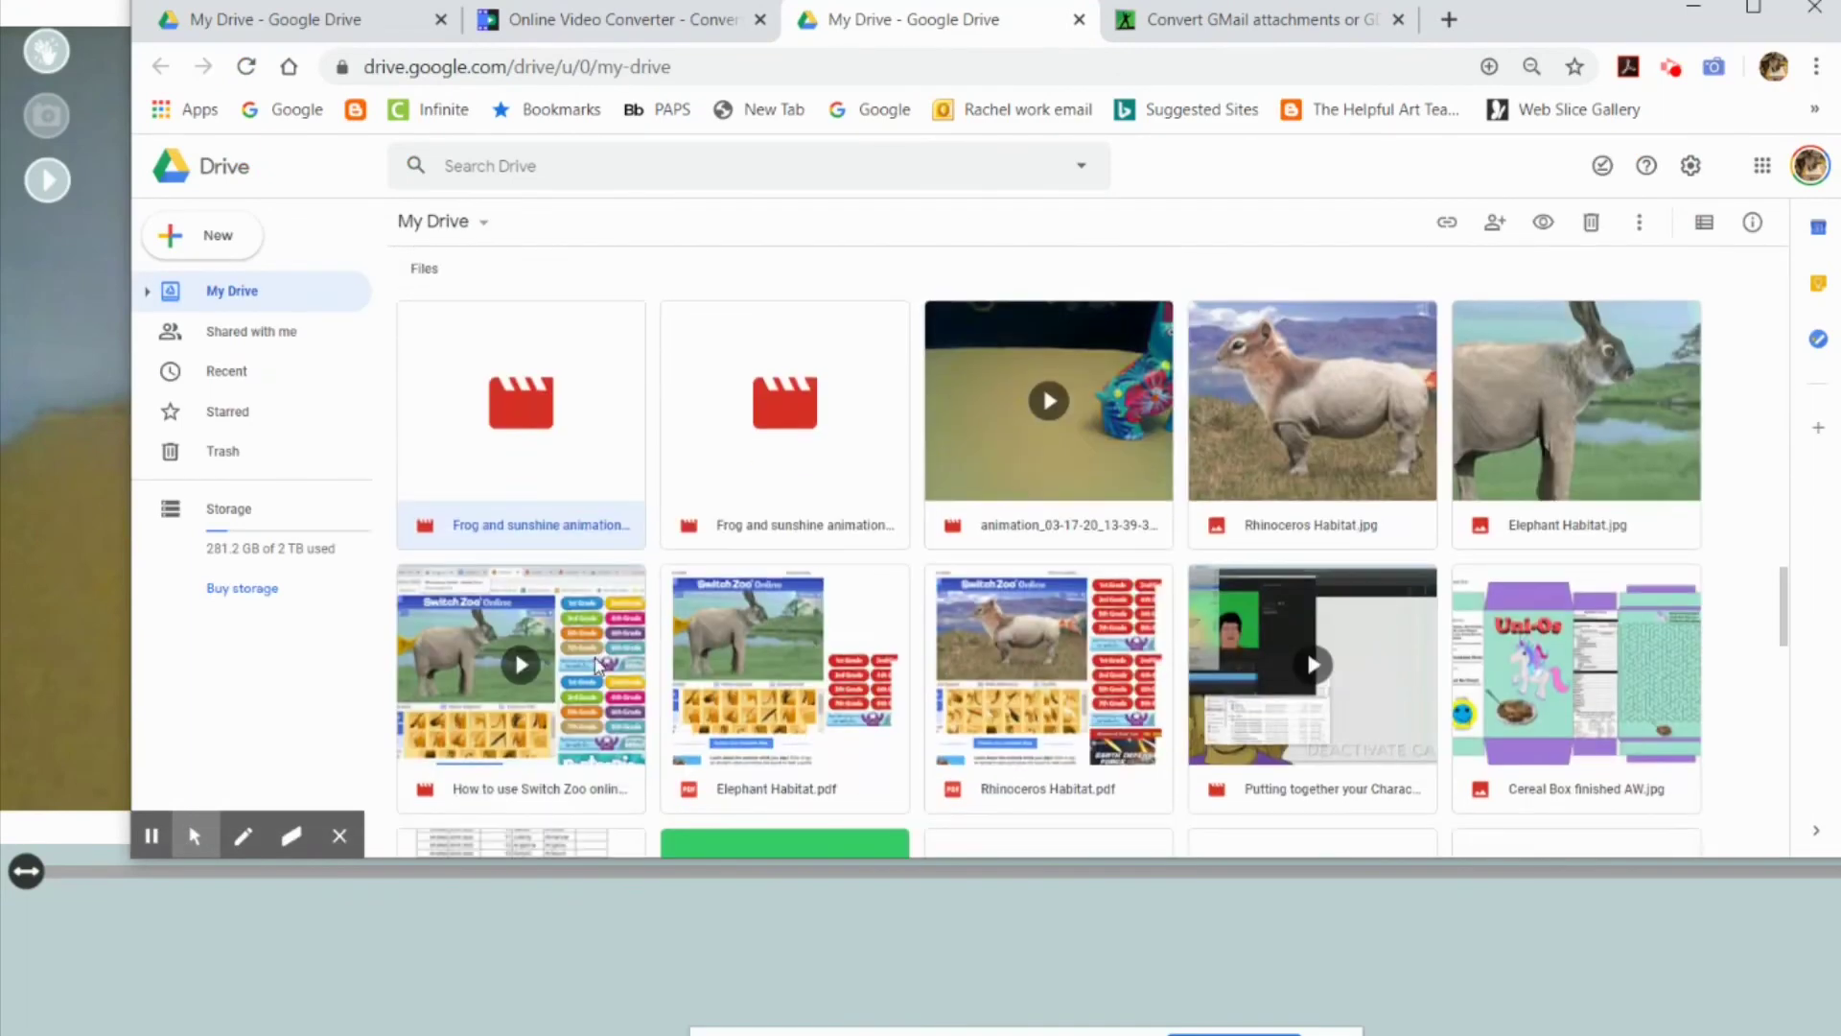
right_click(531, 501)
left_click(502, 504)
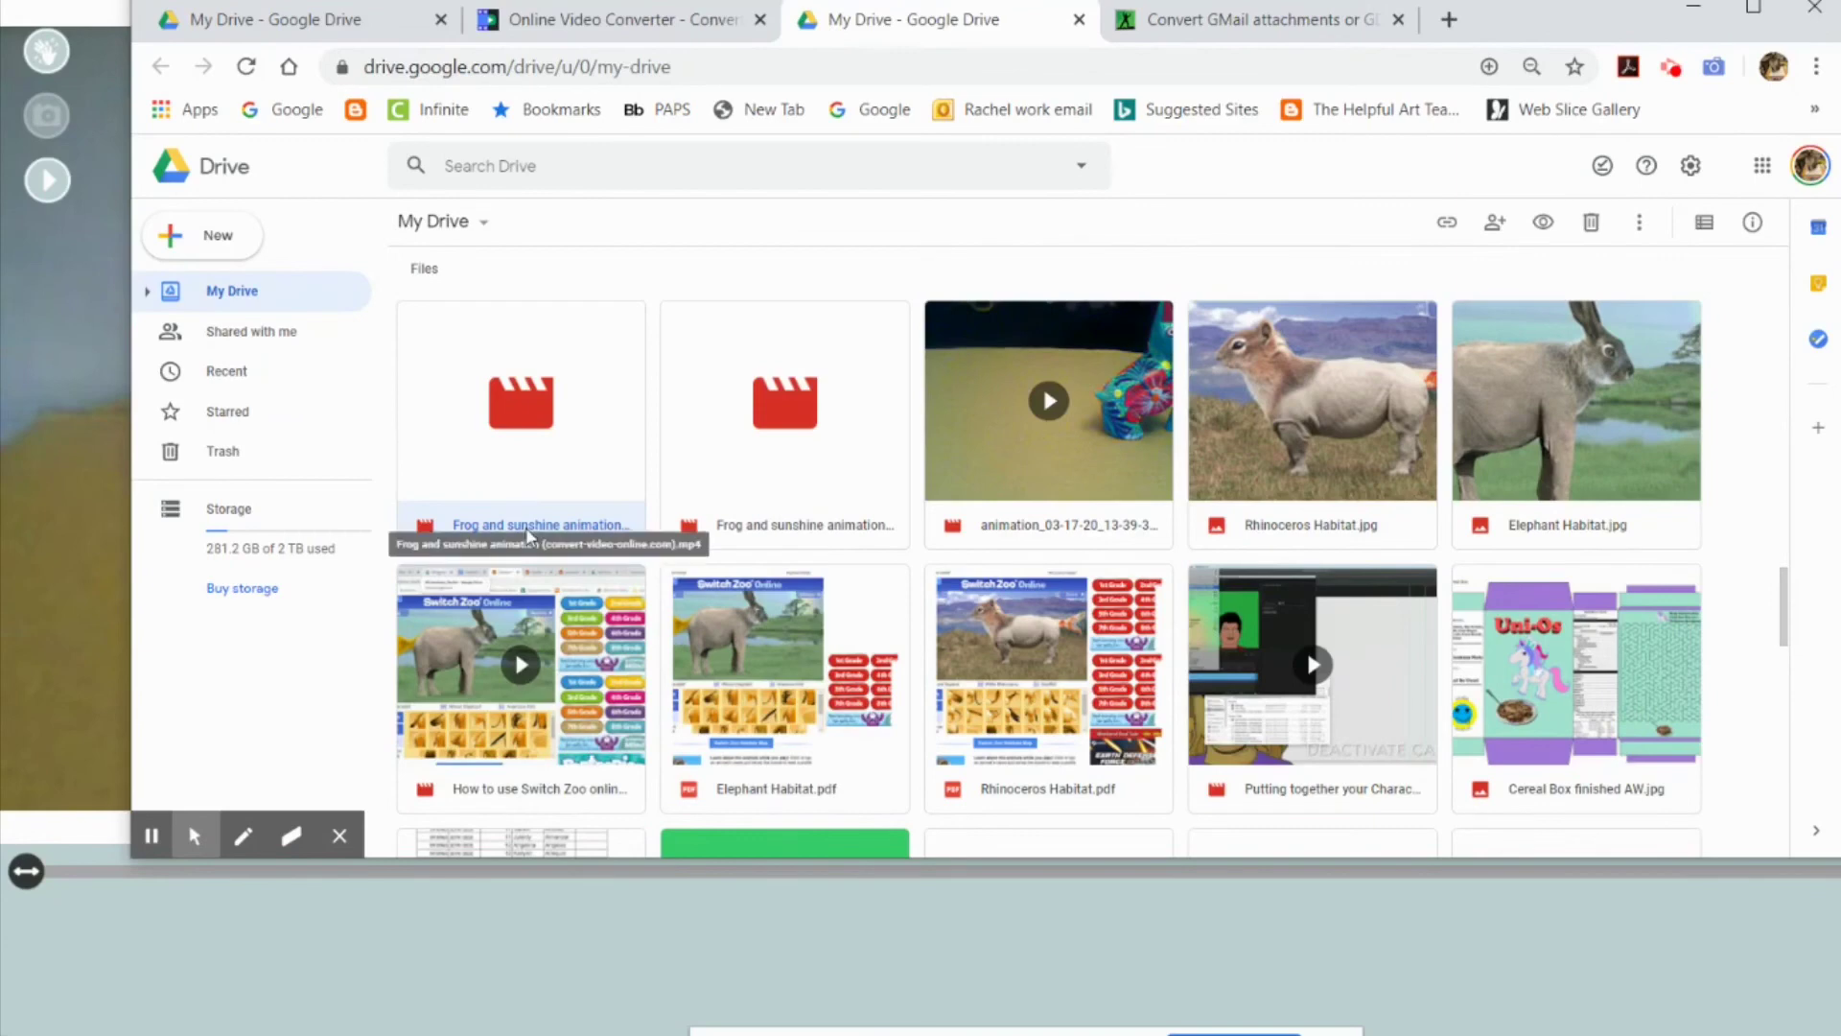
double_click(613, 530)
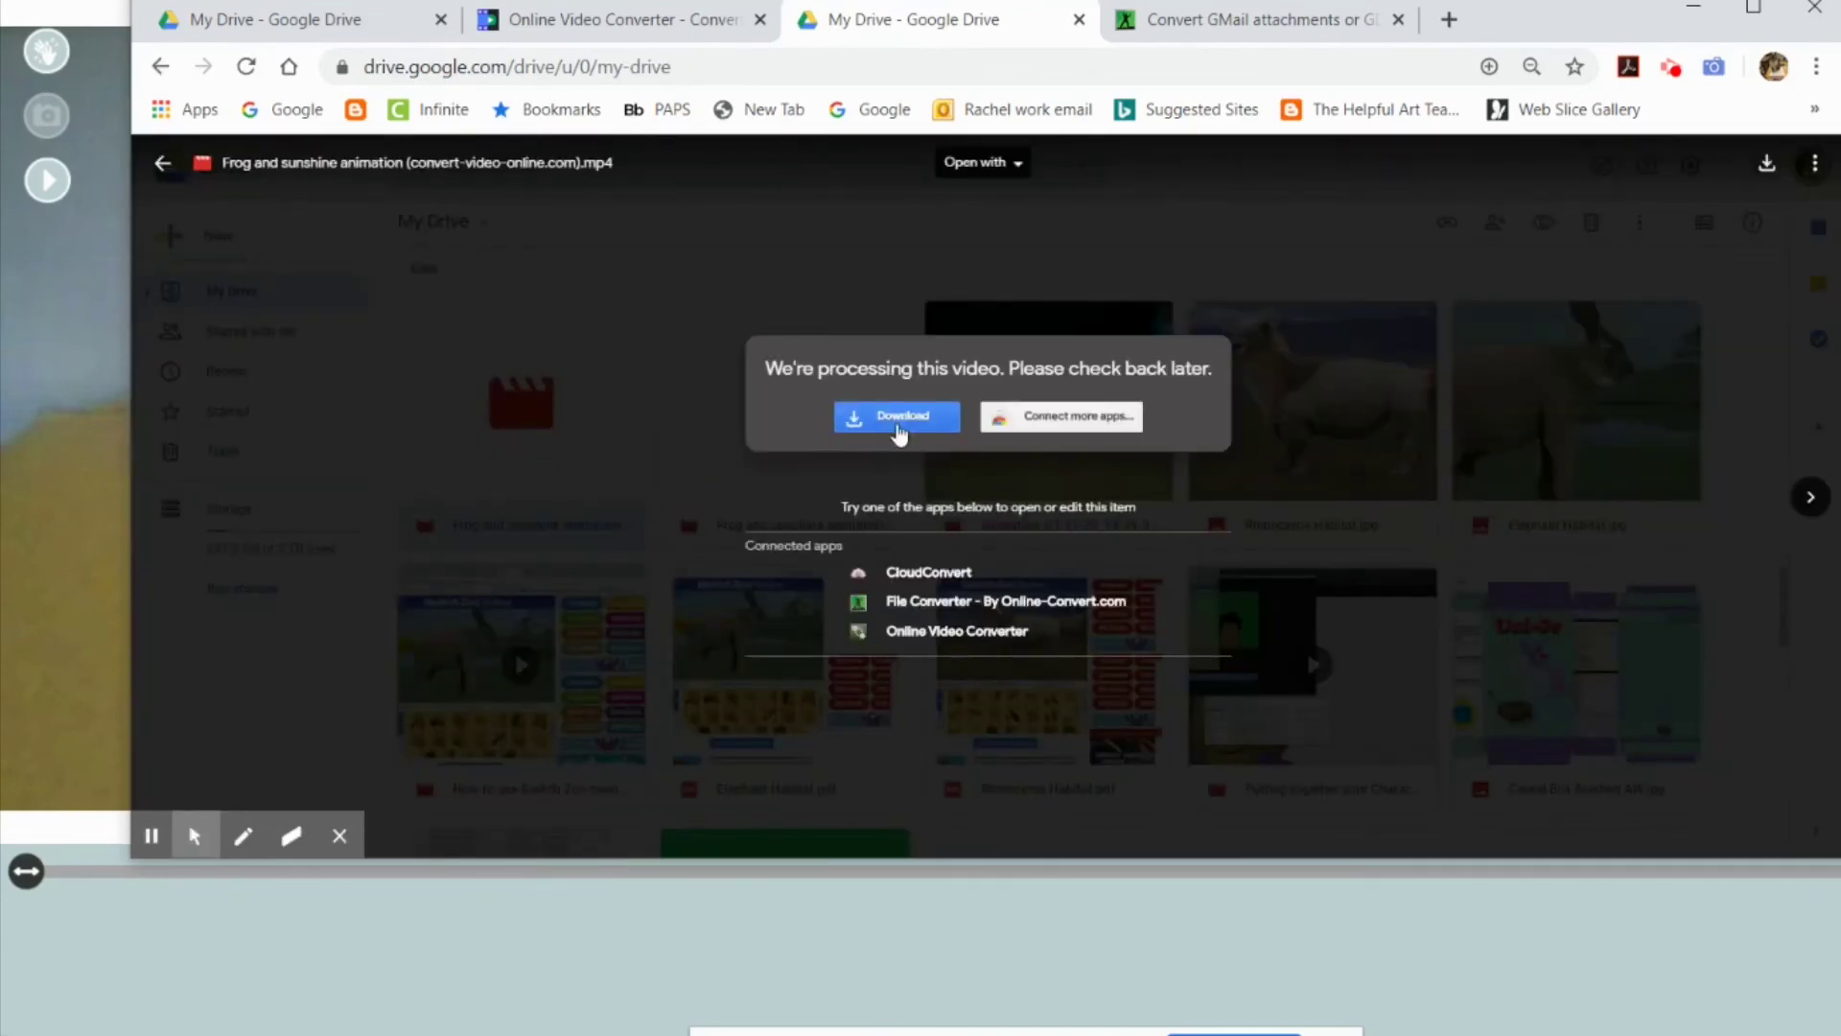
- Download the mp4 and play it in a media player
left_click(897, 415)
right_click(341, 832)
left_click(335, 851)
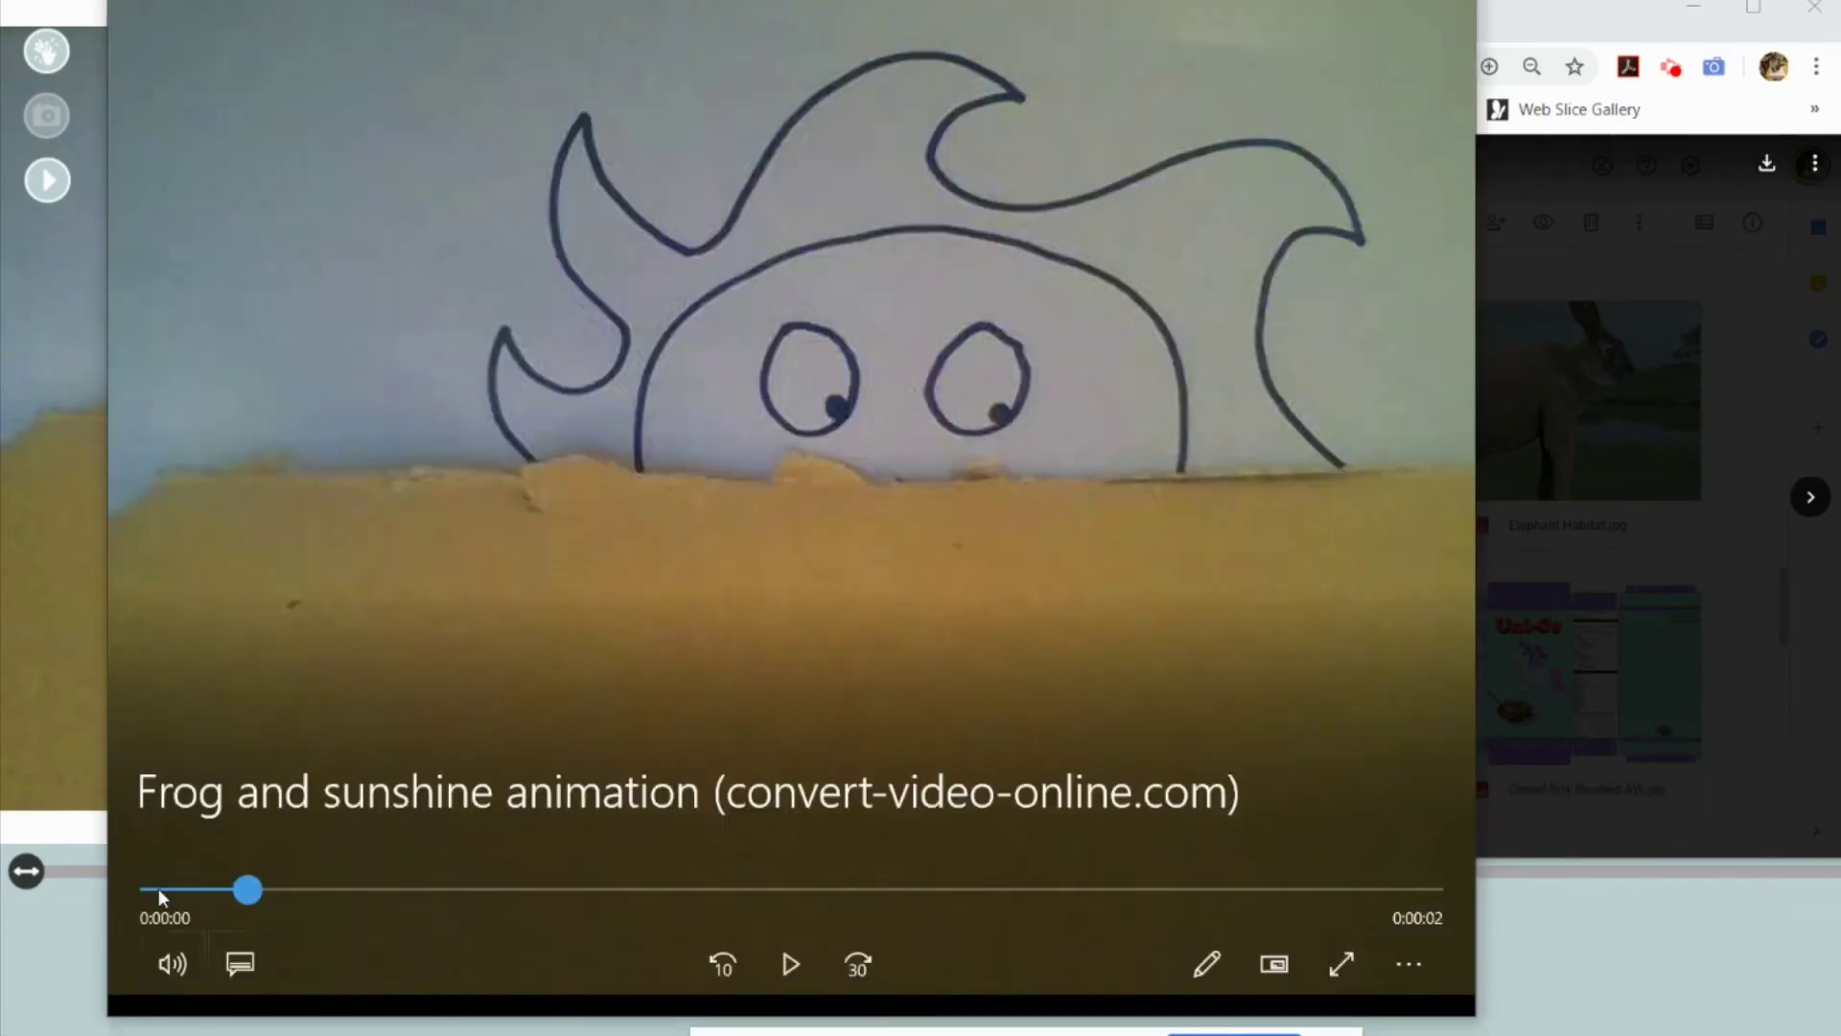
left_click(795, 970)
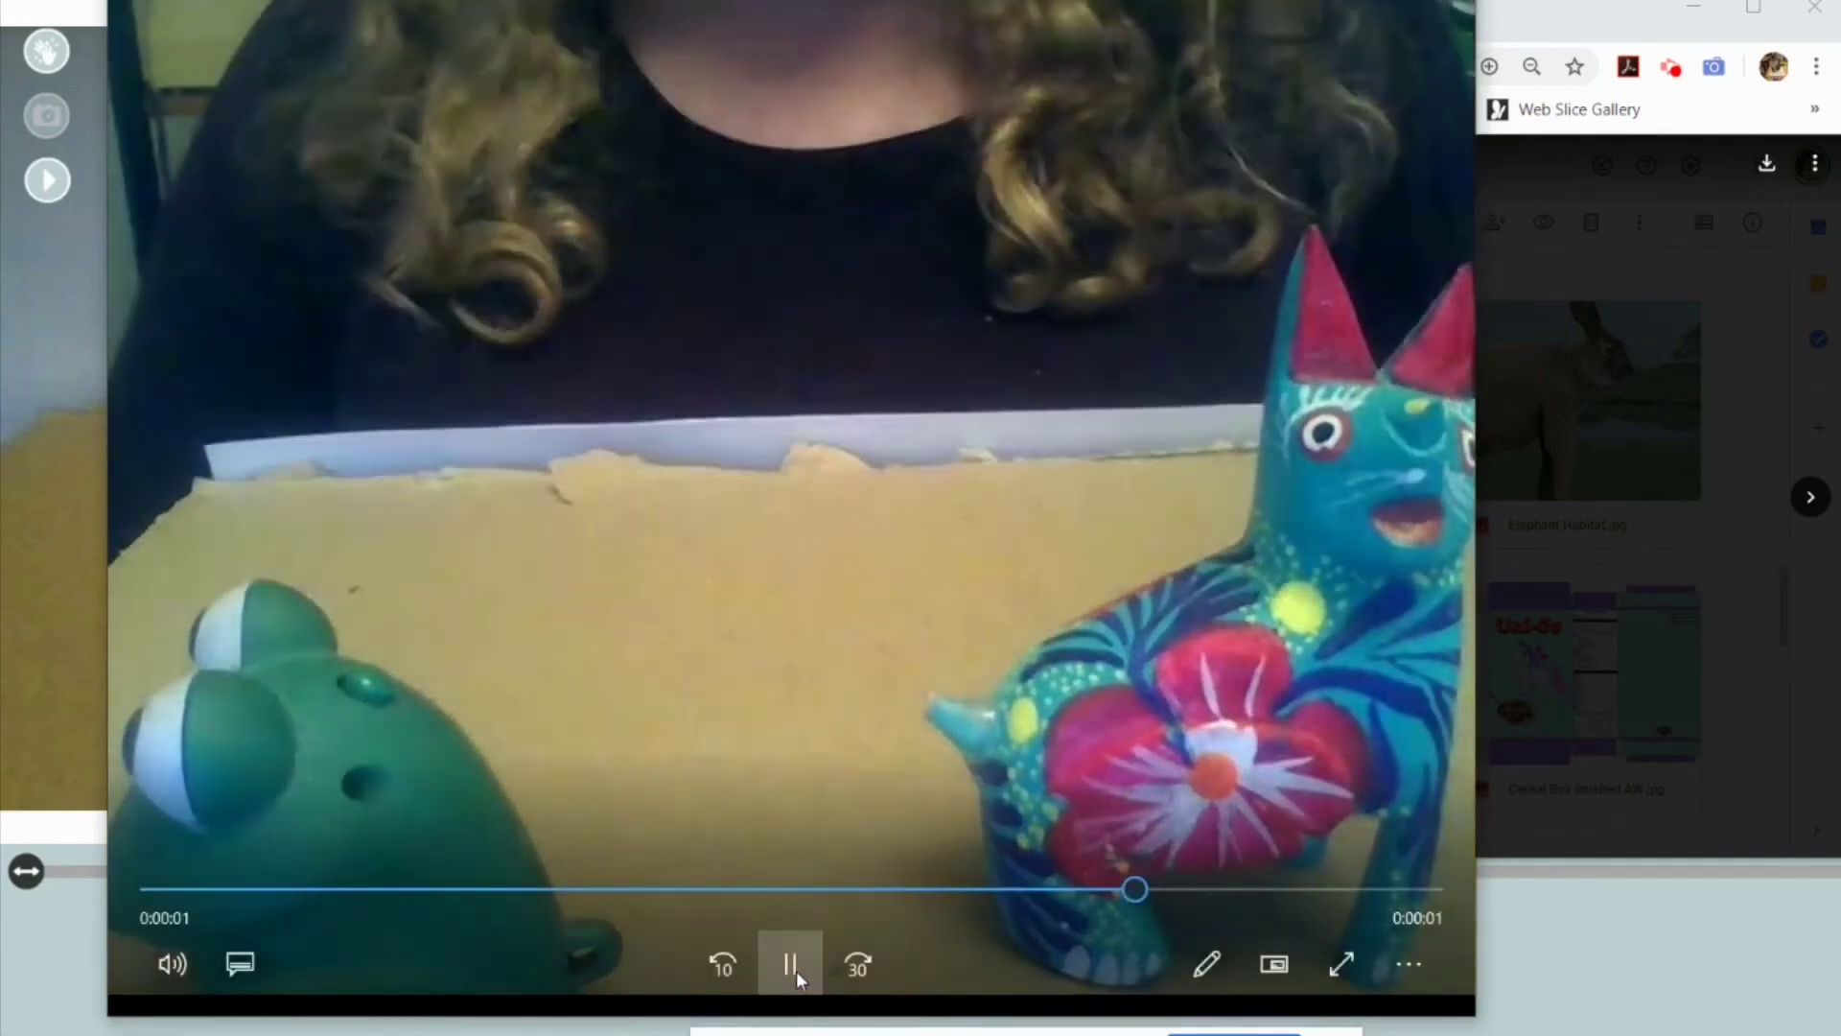